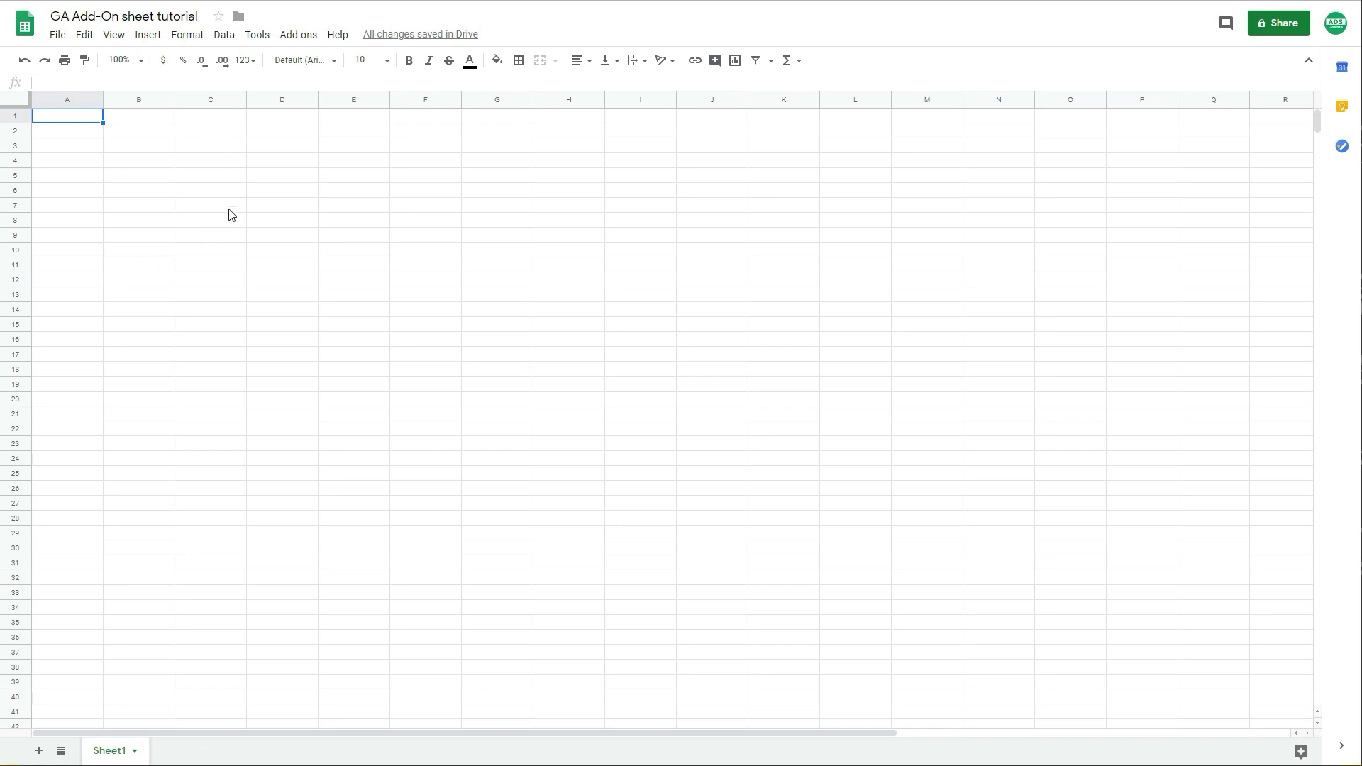
Step: View the Google Analytics add-on's page in the G Suite Marketplace and return to the spreadsheet
left_click(308, 45)
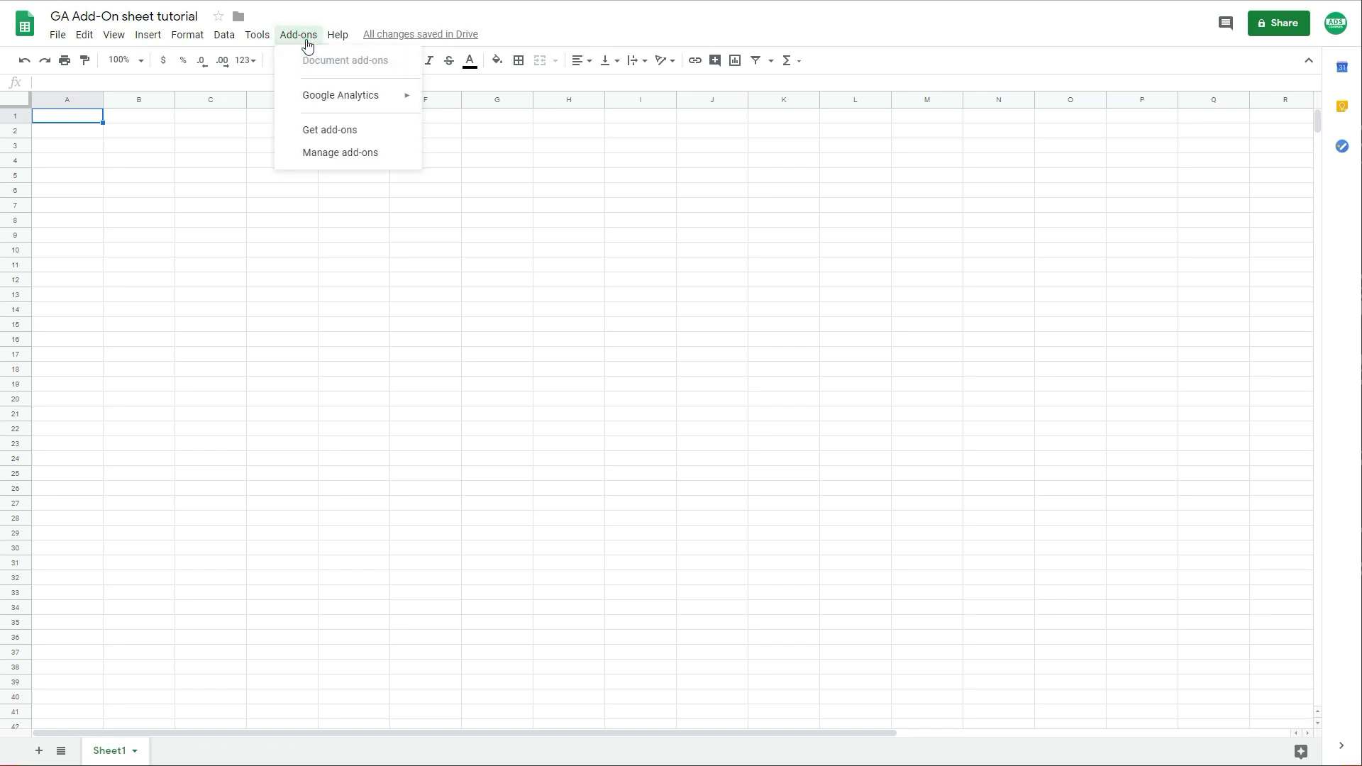
mouse_move(360, 95)
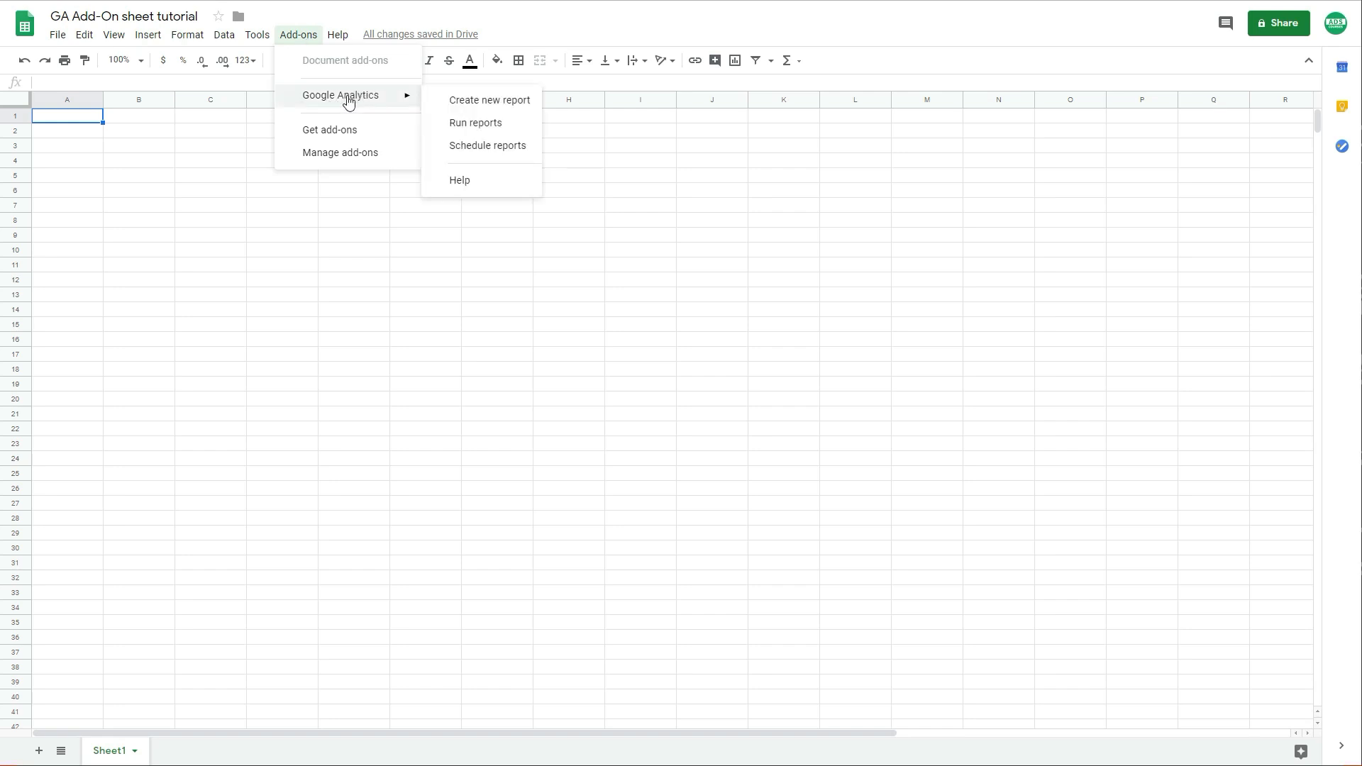
left_click(346, 131)
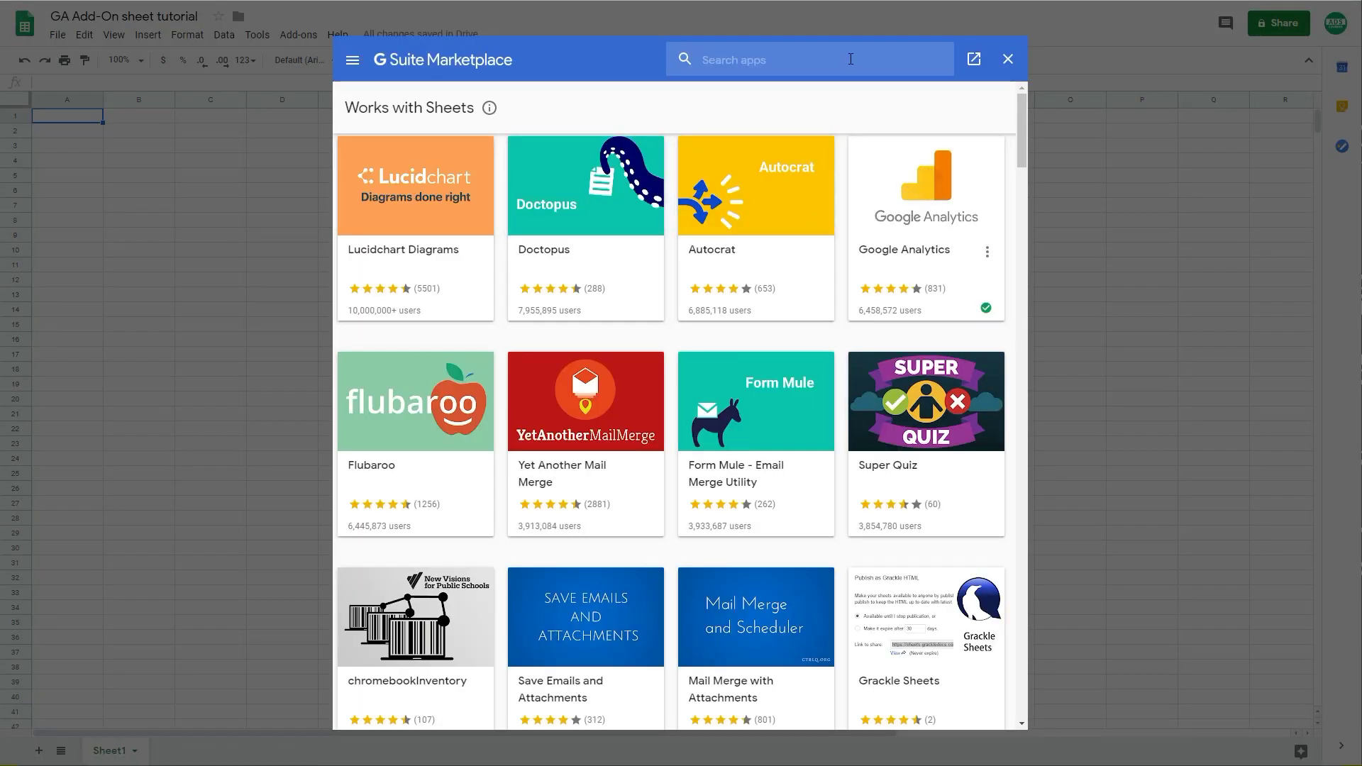
left_click(913, 186)
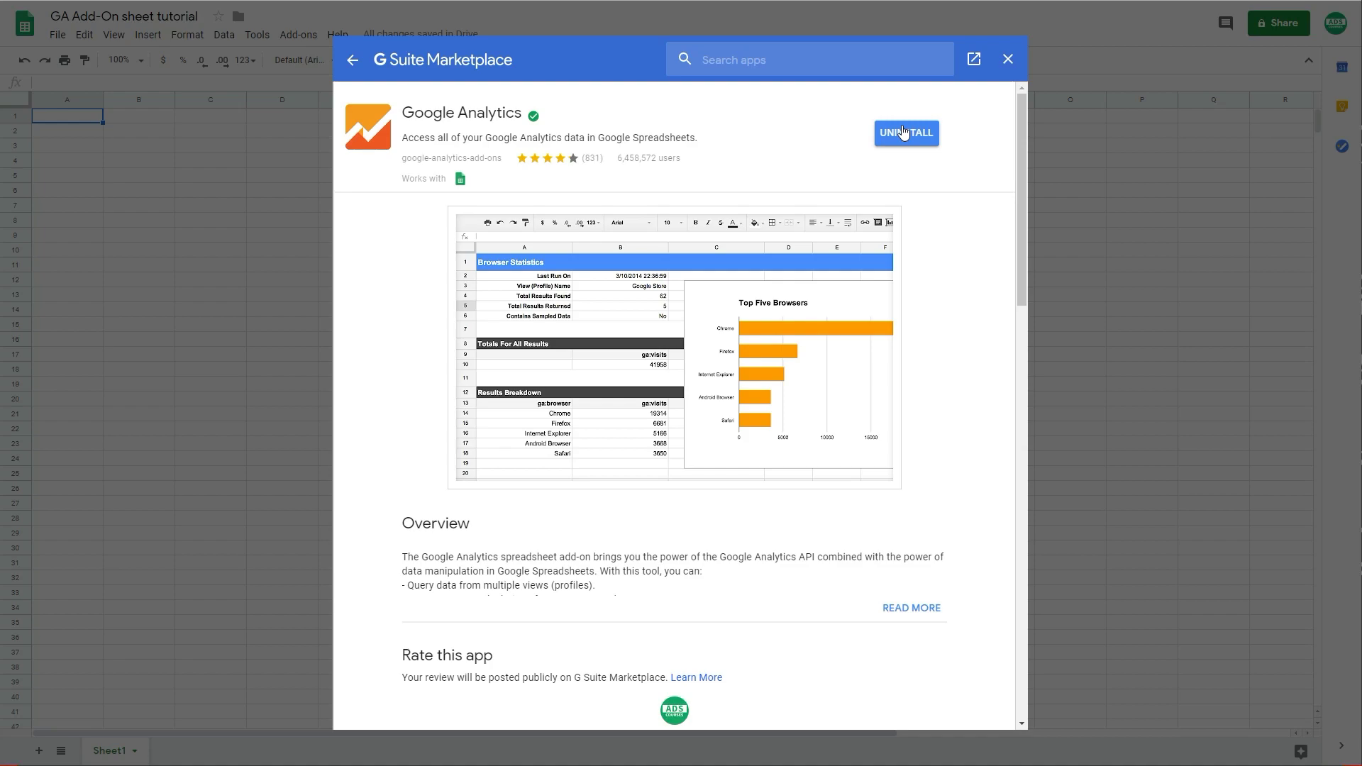
key("Escape")
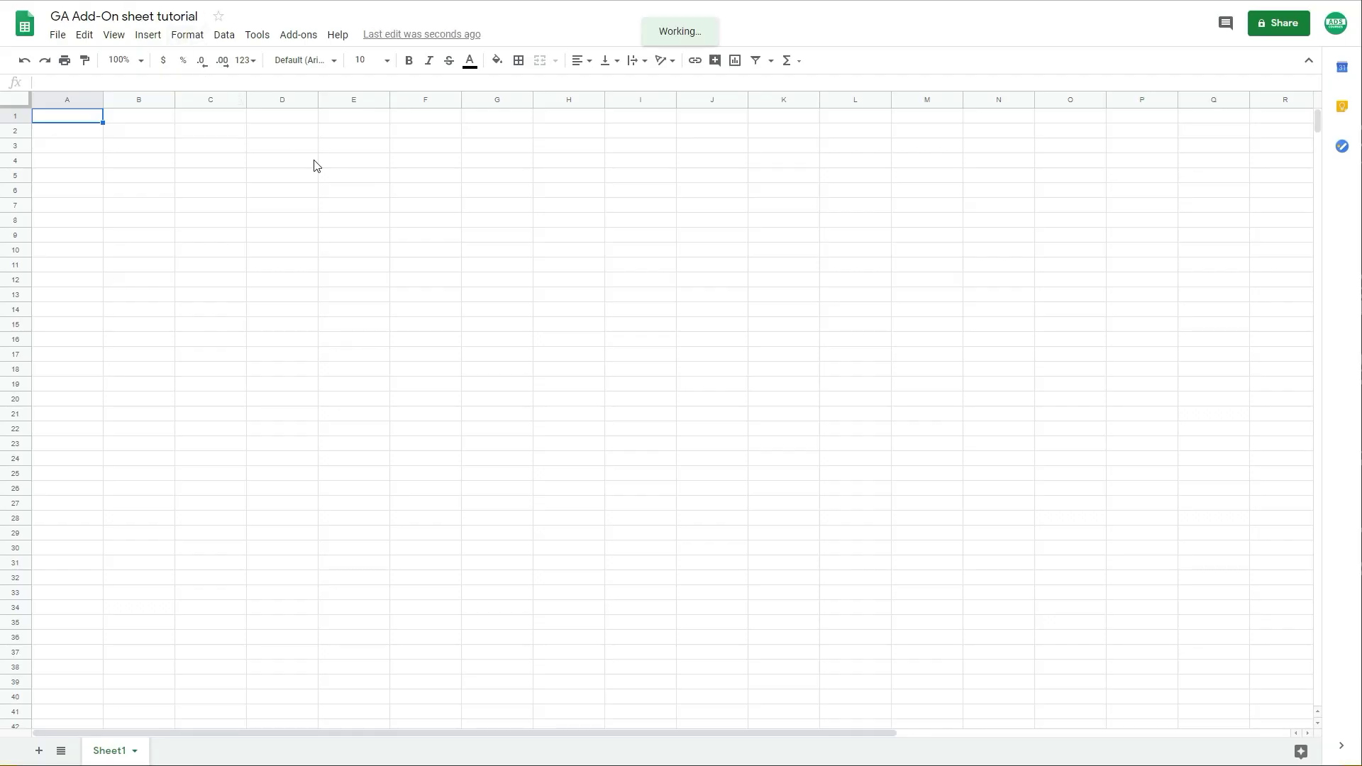
Step: Start a new Google Analytics add-on report and name it Template 1
left_click(297, 34)
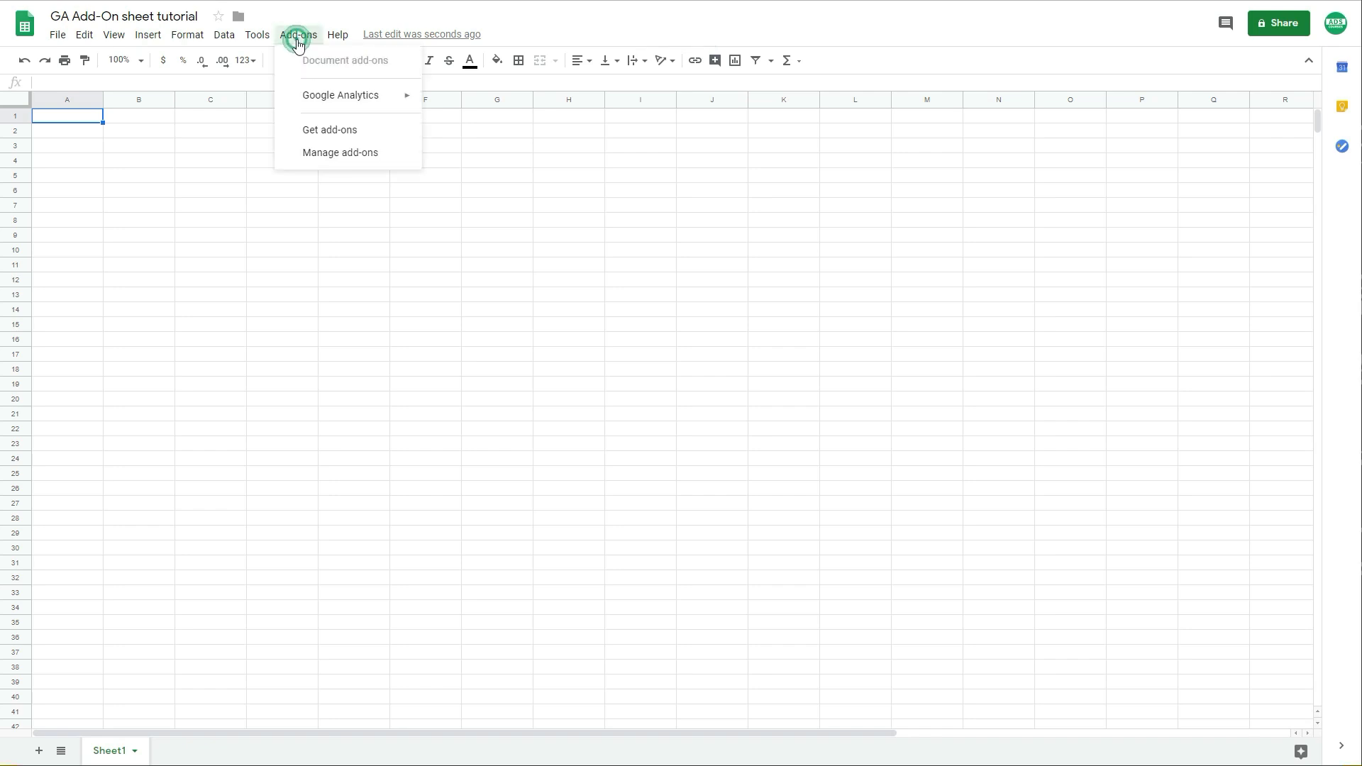
mouse_move(331, 103)
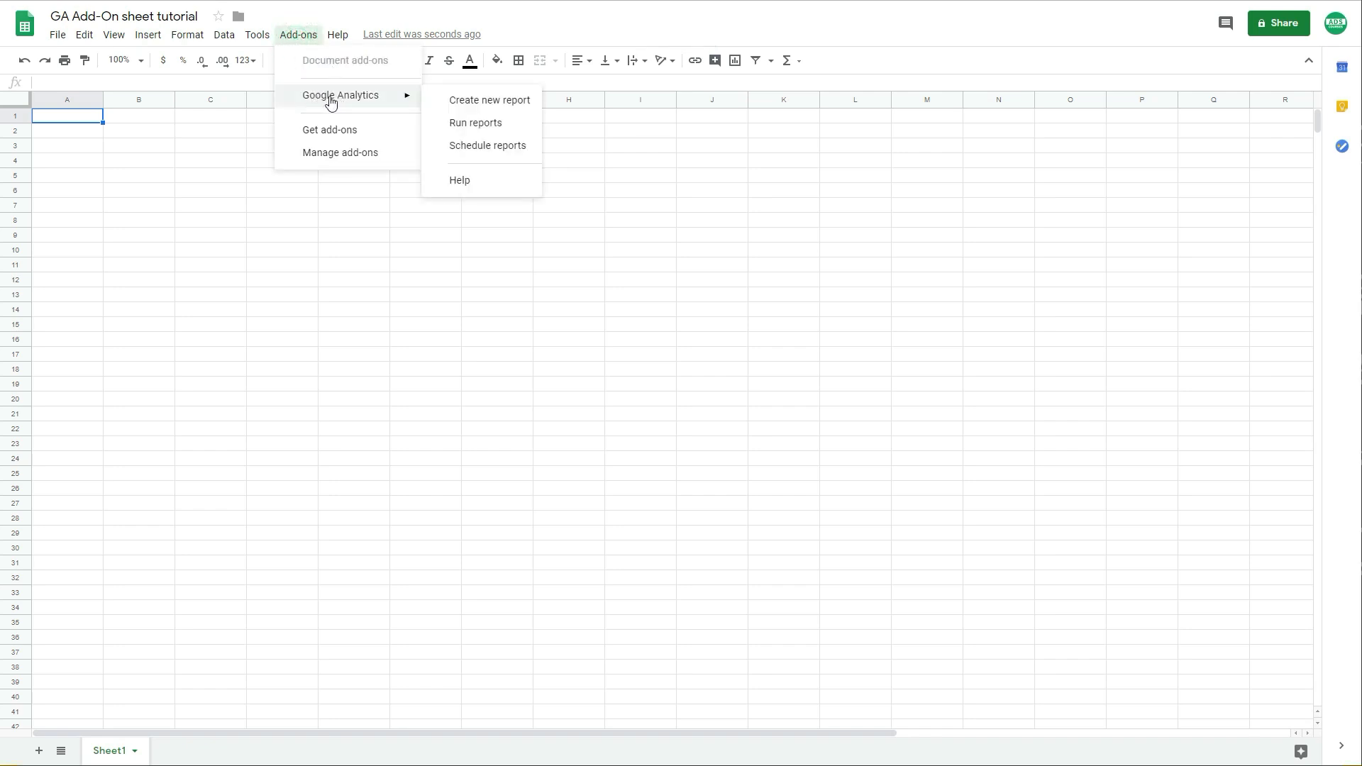
left_click(470, 105)
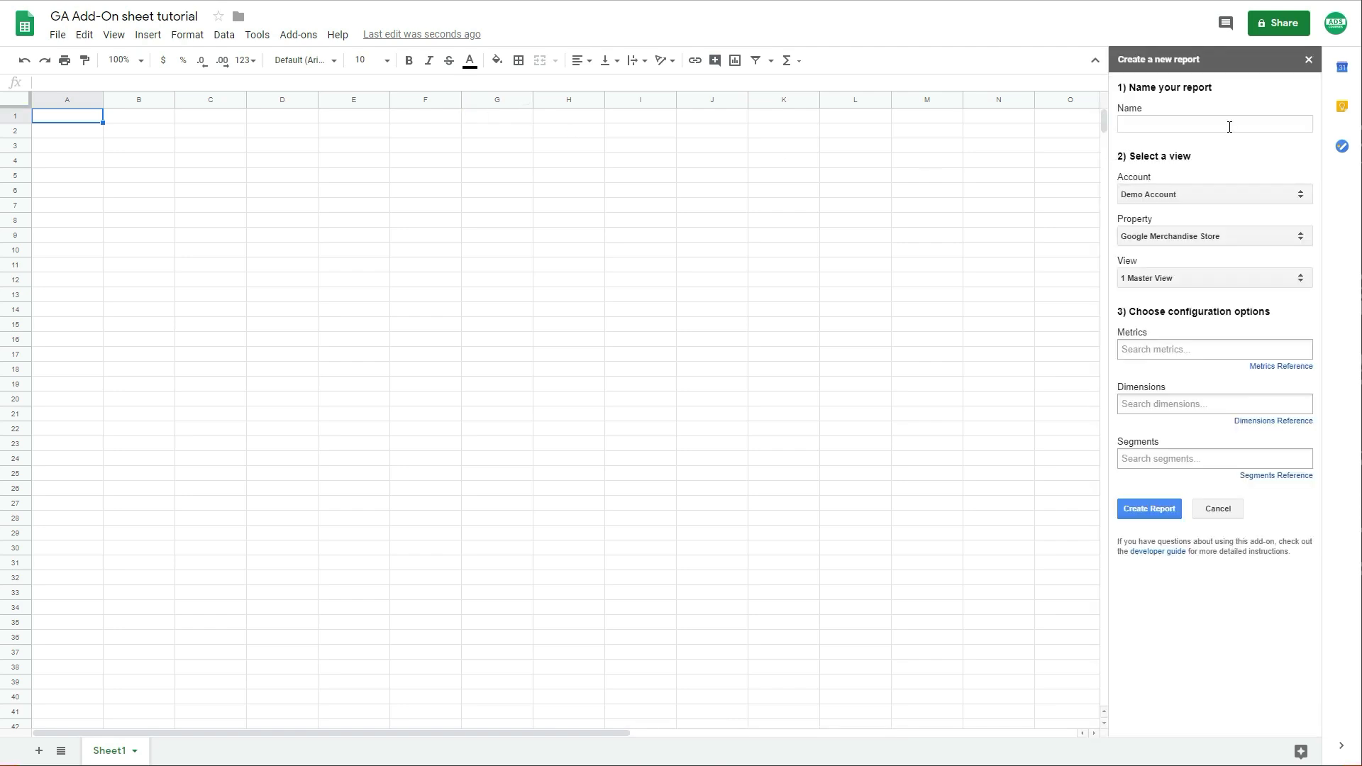
left_click(1230, 127)
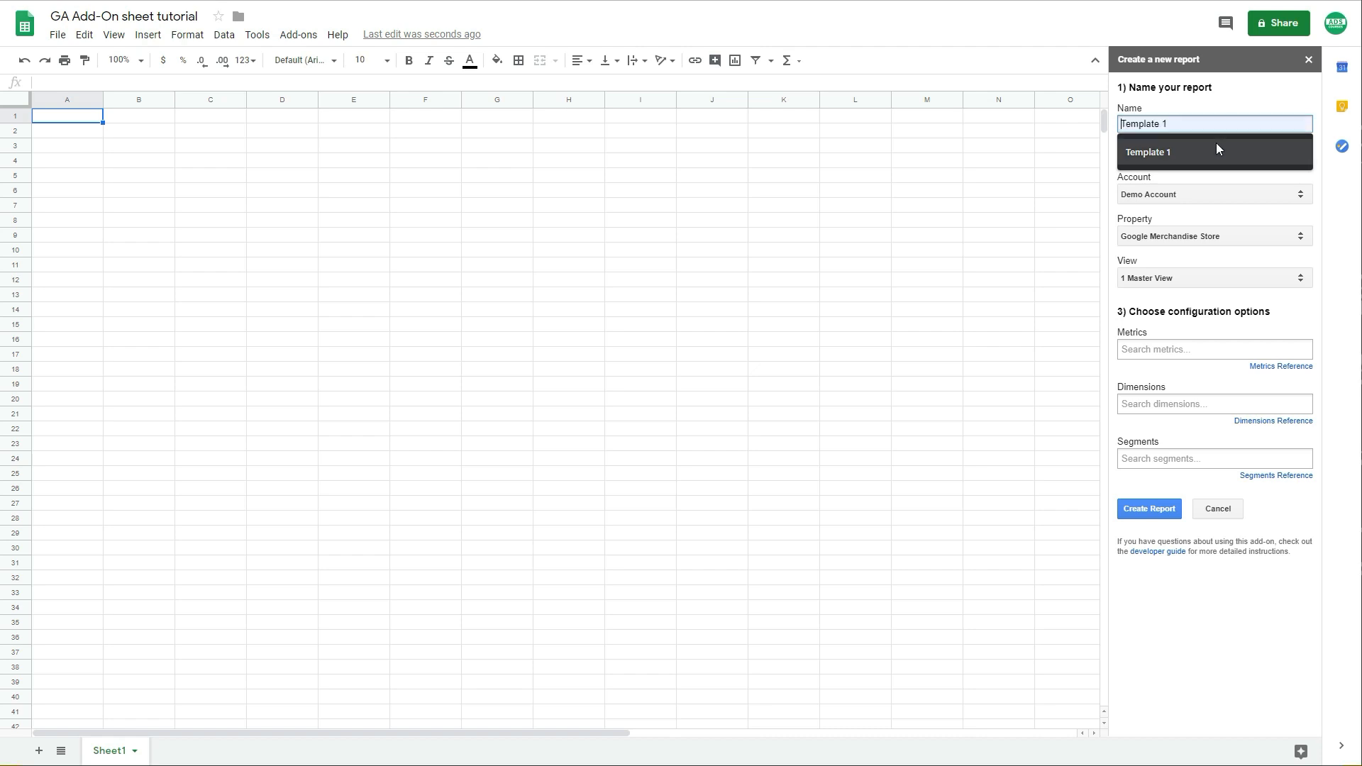
left_click(1216, 145)
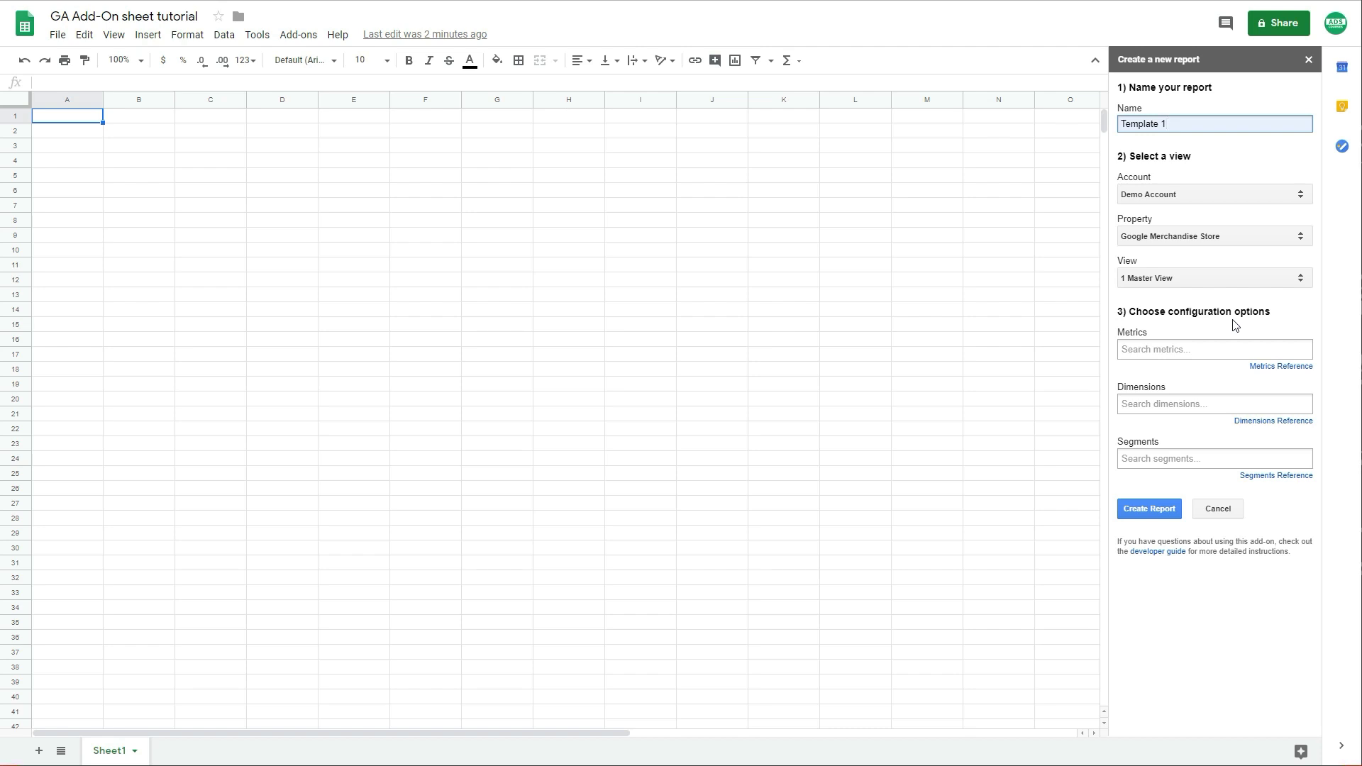
Step: Add Users, New Users, Sessions, Bounce Rate and Transactions as the report's metrics
left_click(1157, 351)
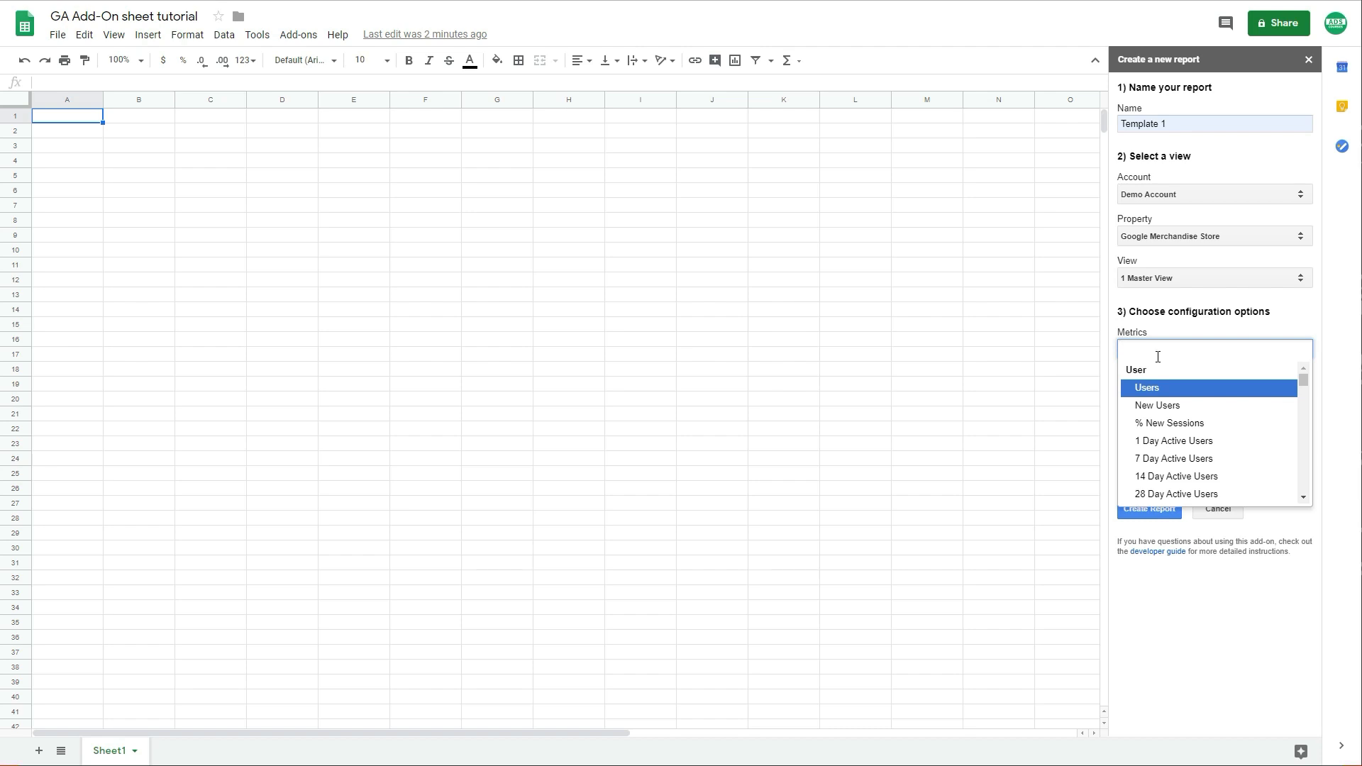
left_click(1158, 387)
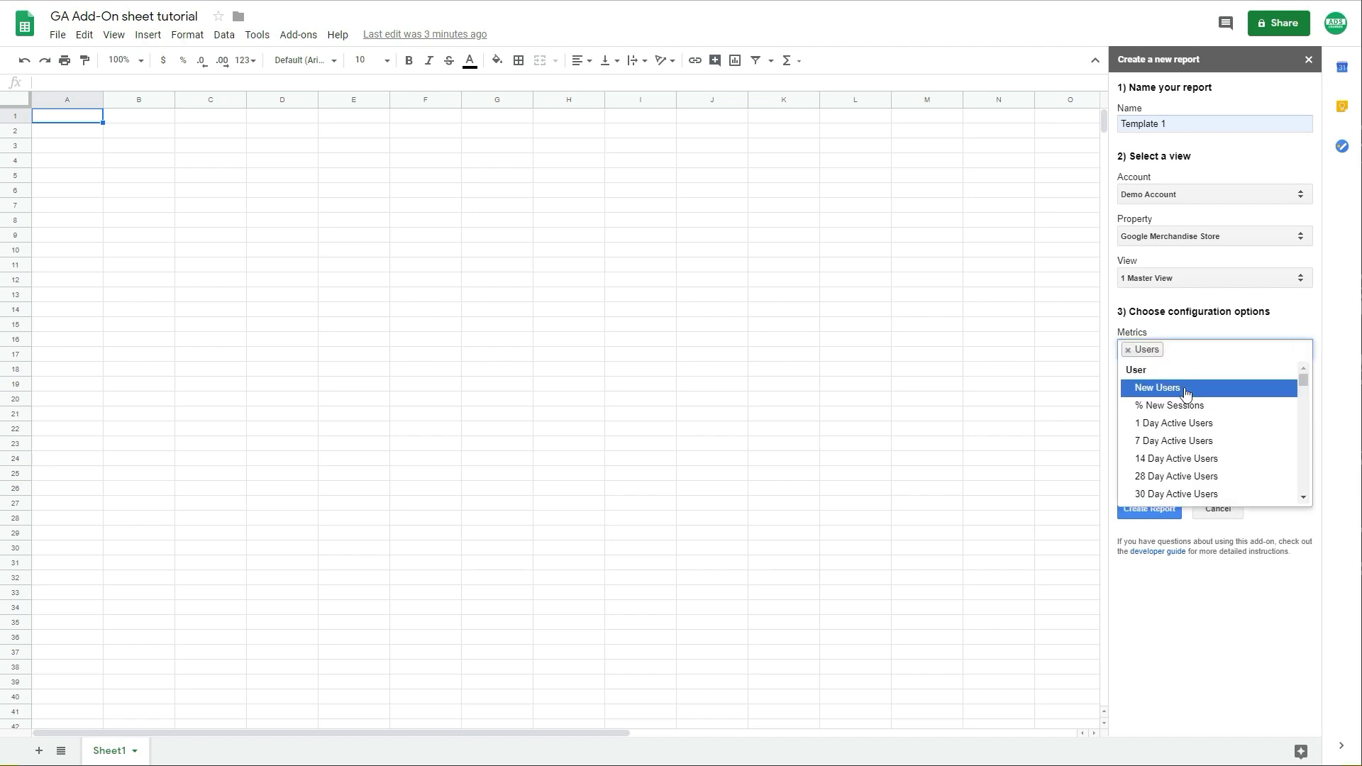
left_click(1182, 392)
type("sess")
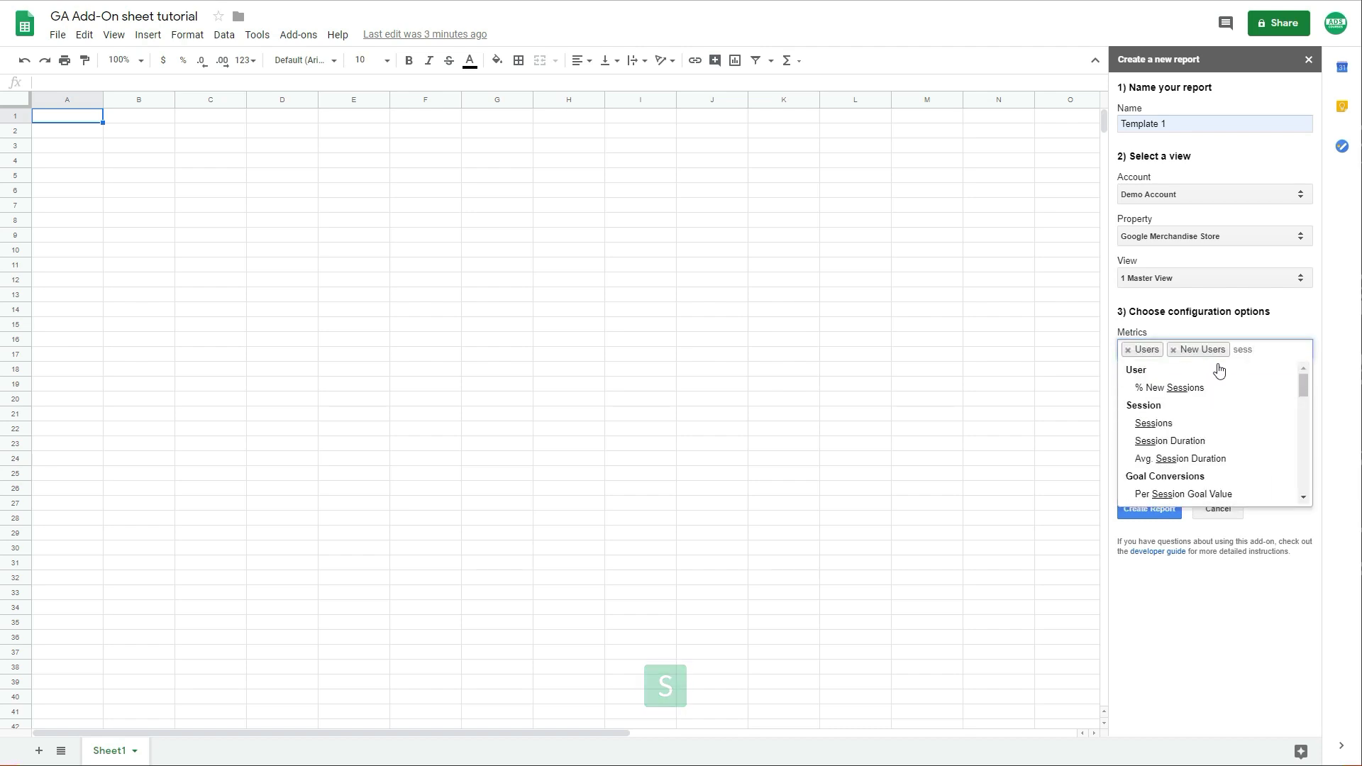
left_click(1269, 422)
type("bou")
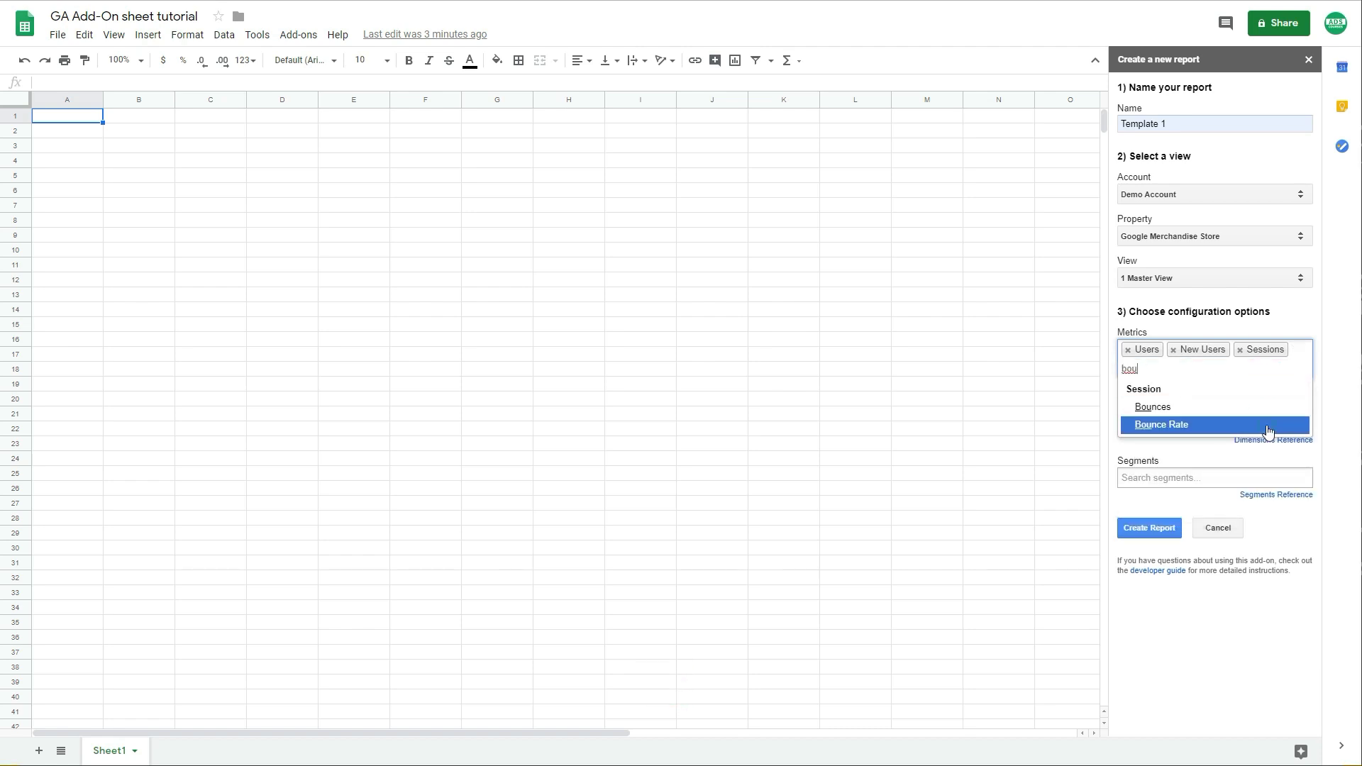
left_click(1267, 425)
type("tra")
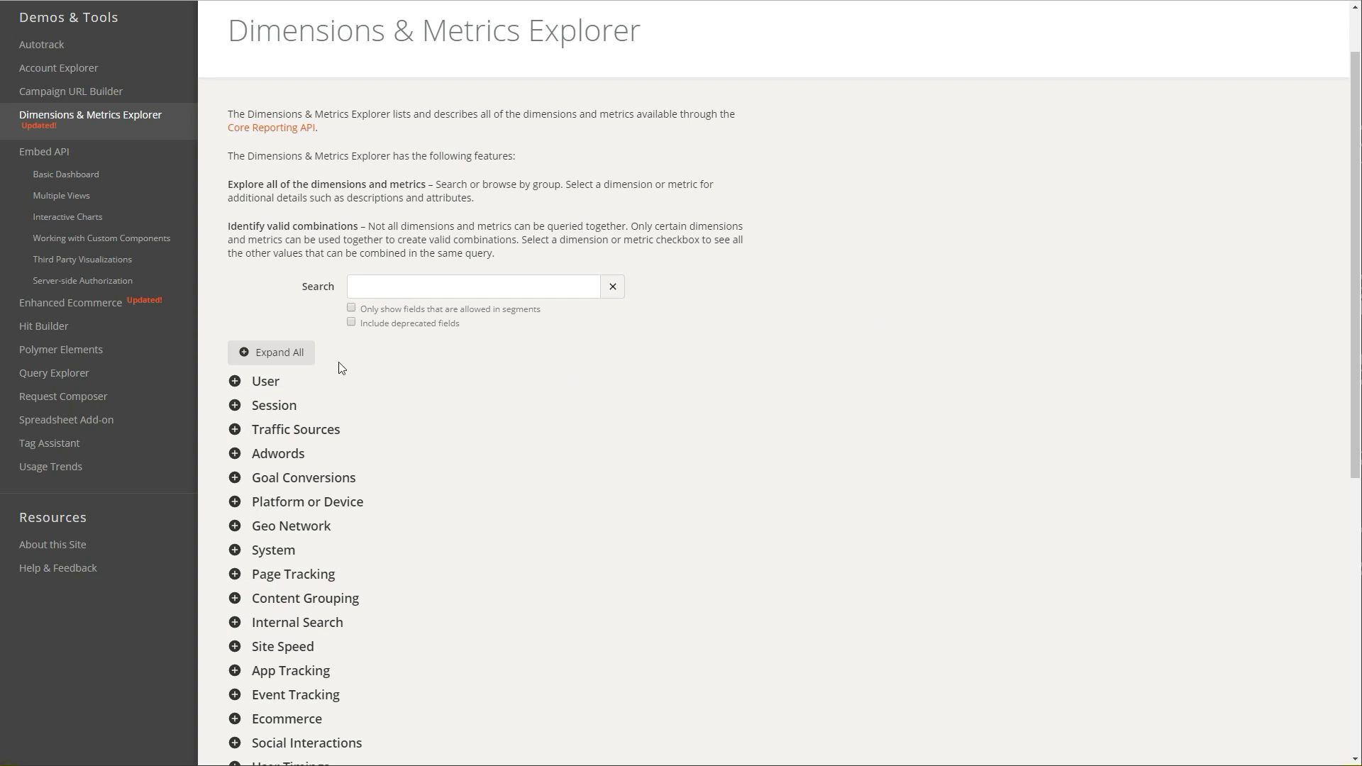
Step: Examine the User fields in the Dimensions & Metrics Explorer and the conversion goal selector in the Analytics Source/Medium report
left_click(235, 381)
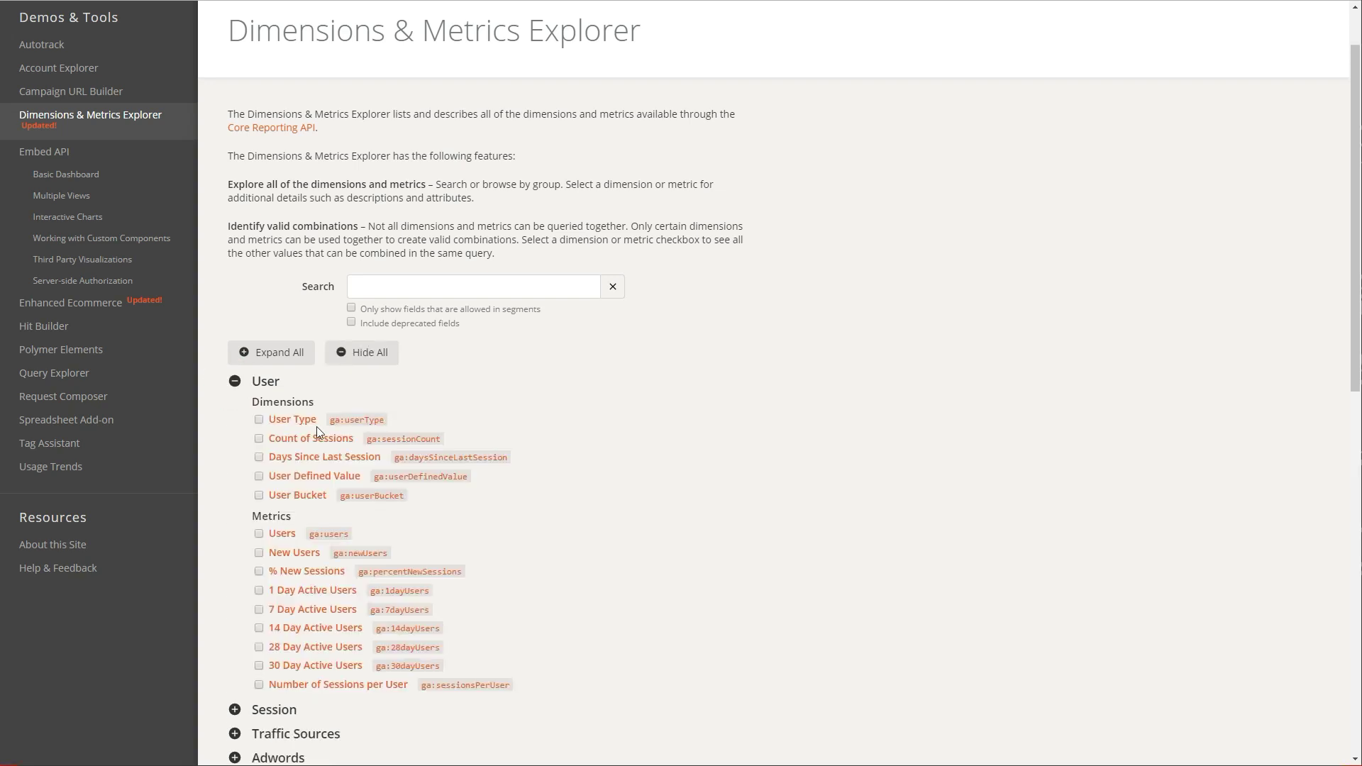
left_click_drag(331, 422, 389, 421)
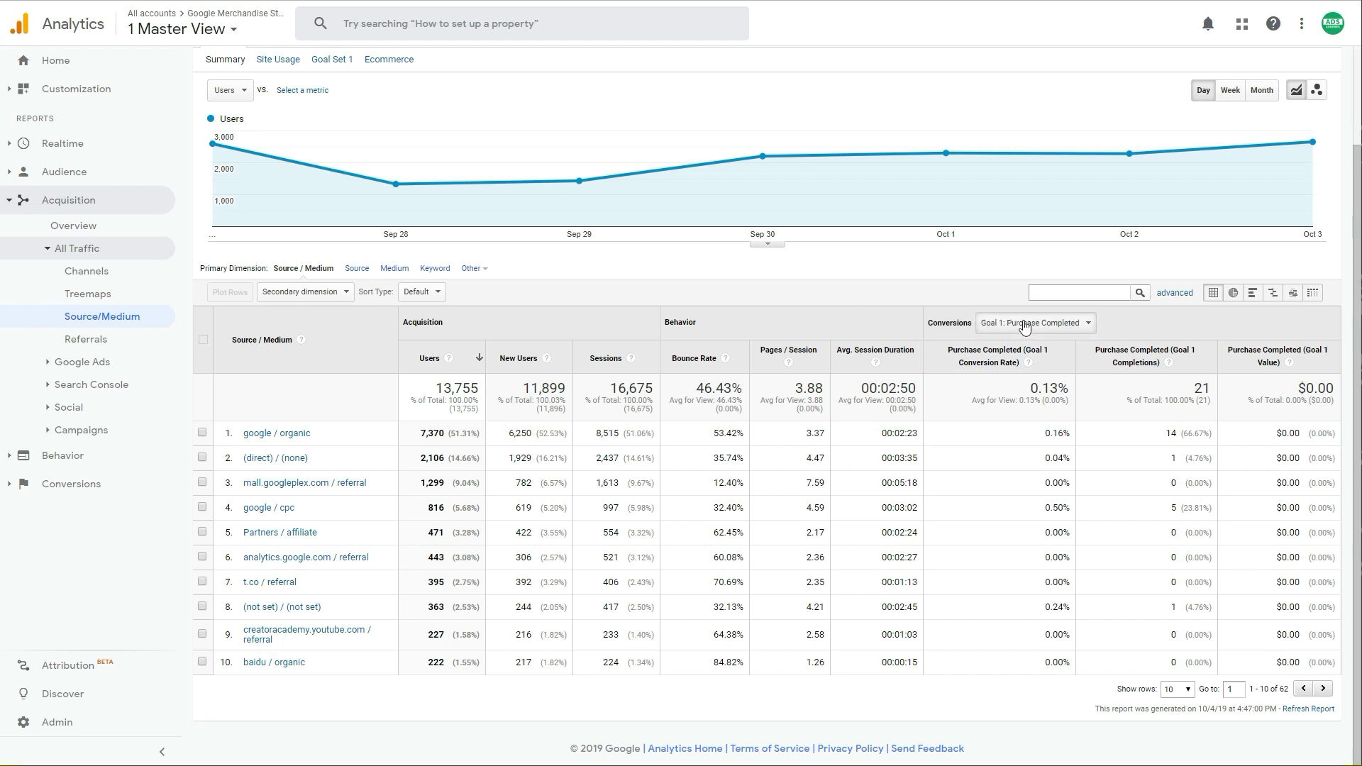
left_click(1026, 325)
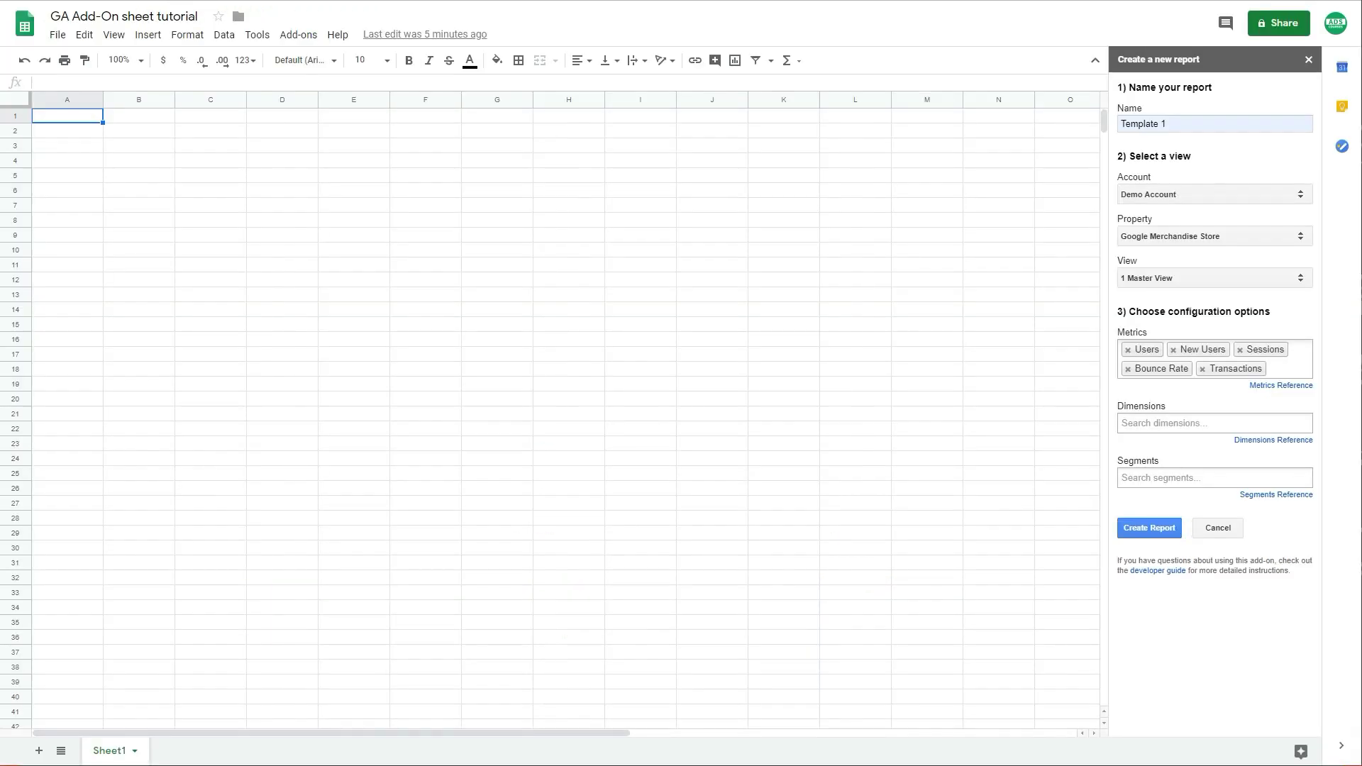
Step: Back in the spreadsheet's report setup, search the metrics for goal and add Goal XX Completions
left_click(1286, 370)
type("gola")
key("BackSpace")
key("BackSpace")
type("al")
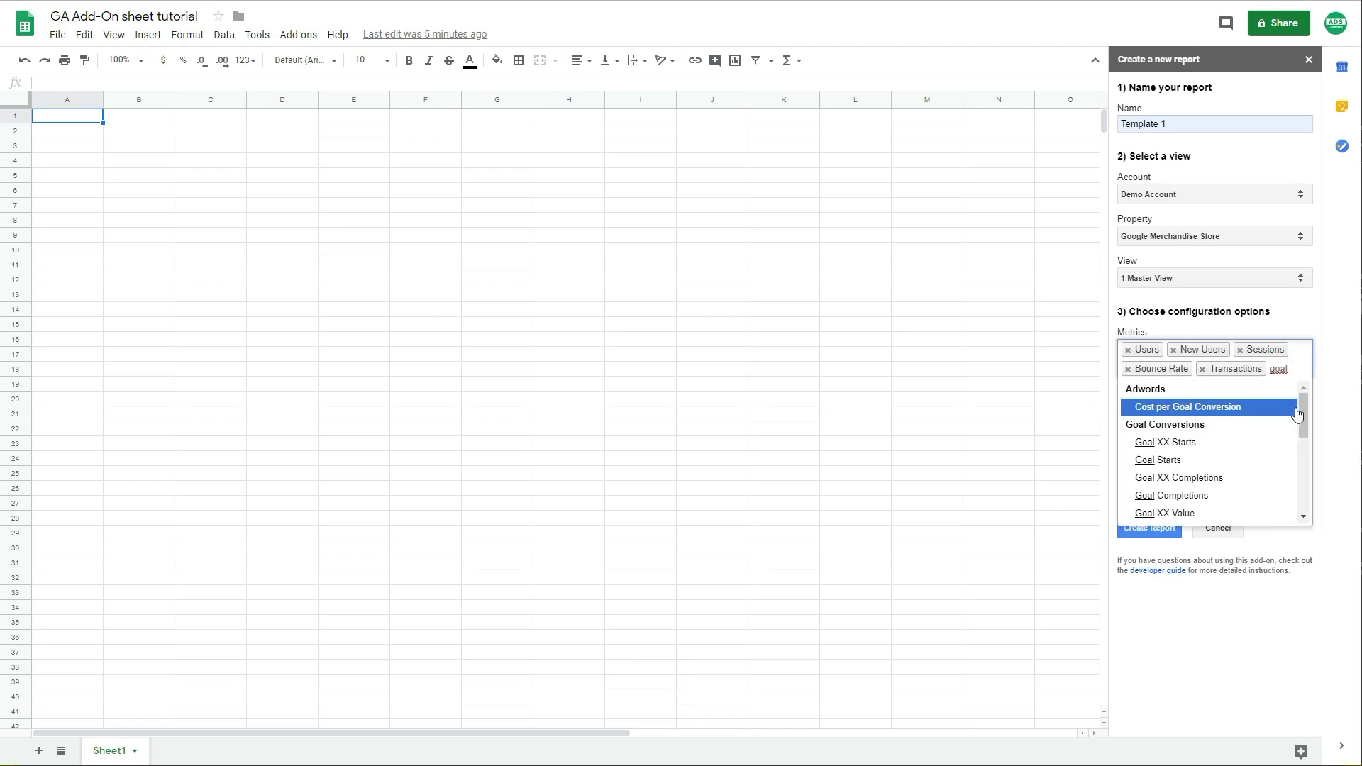
left_click_drag(1303, 420, 1307, 429)
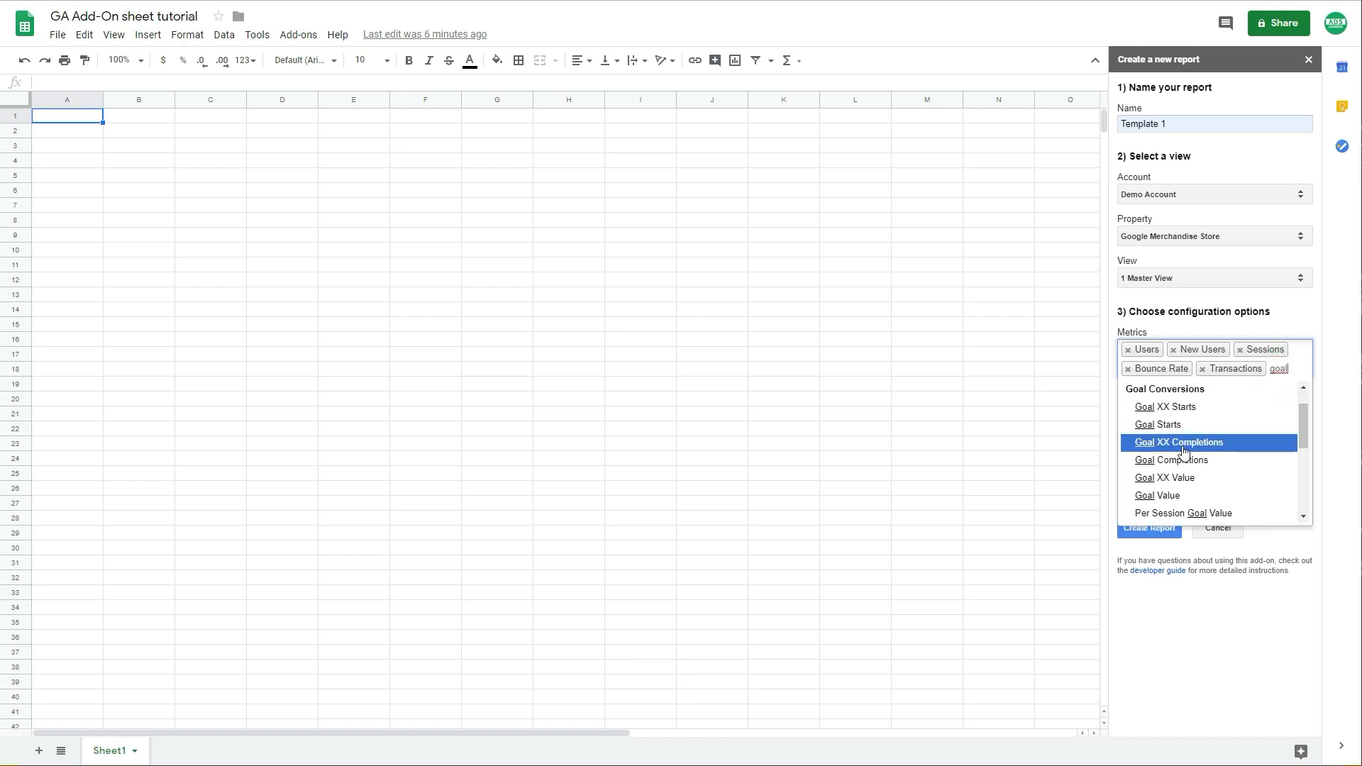
left_click(1233, 449)
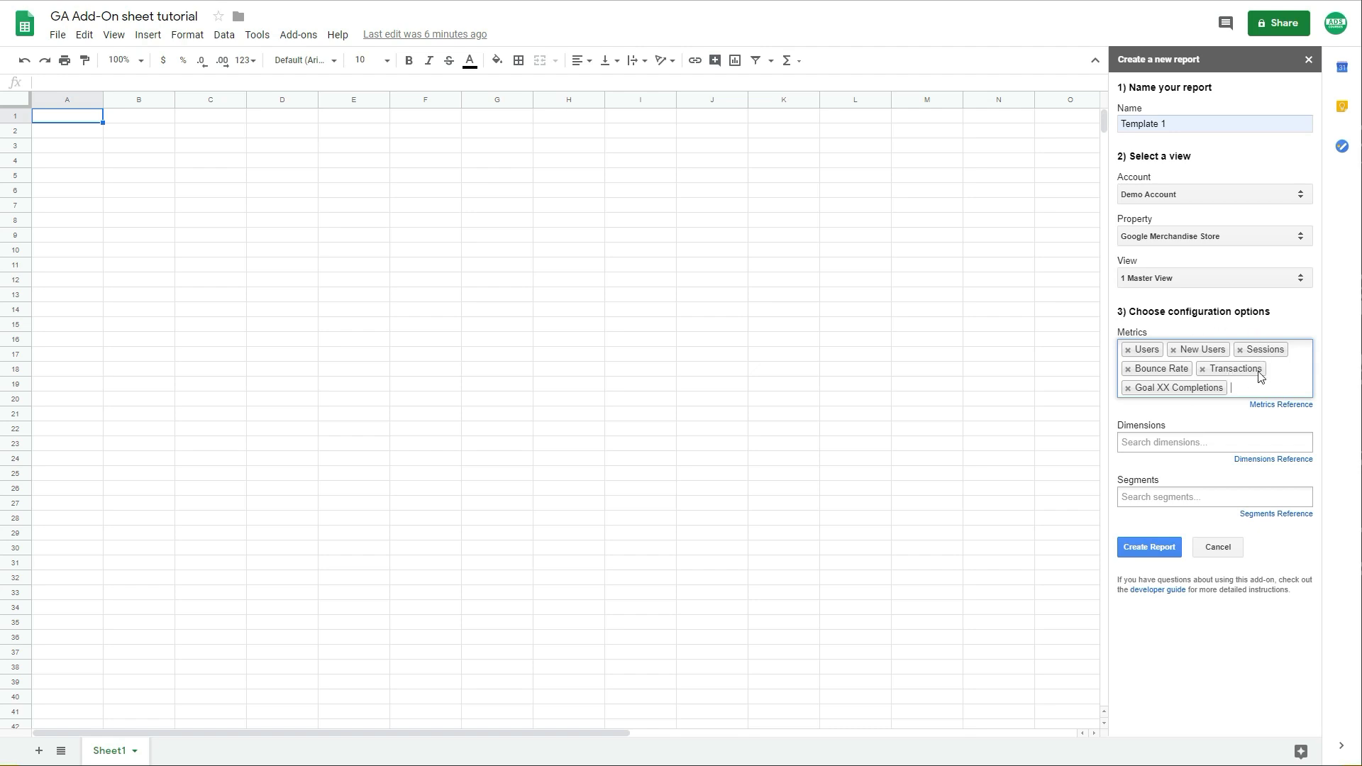
Step: Add Source / Medium as the report's dimension
left_click(1216, 447)
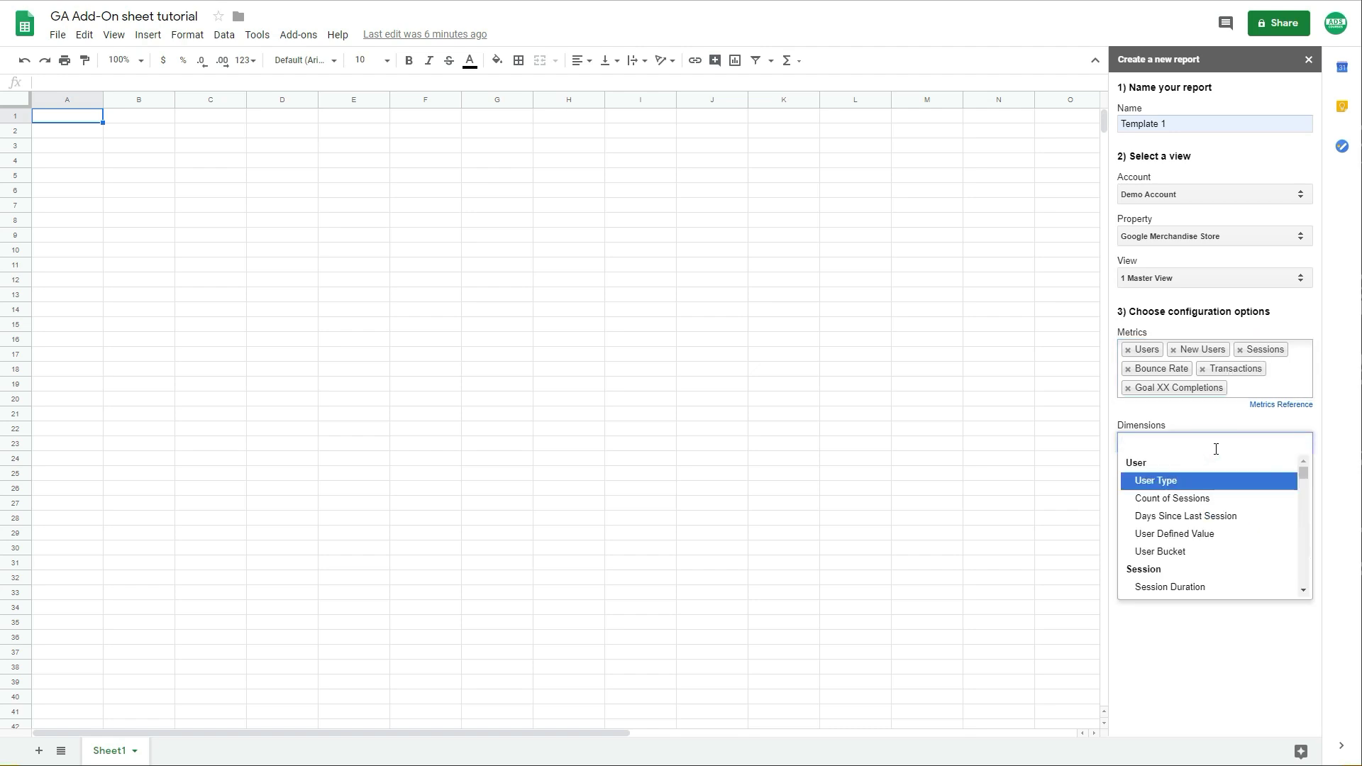
type("so")
left_click(1216, 495)
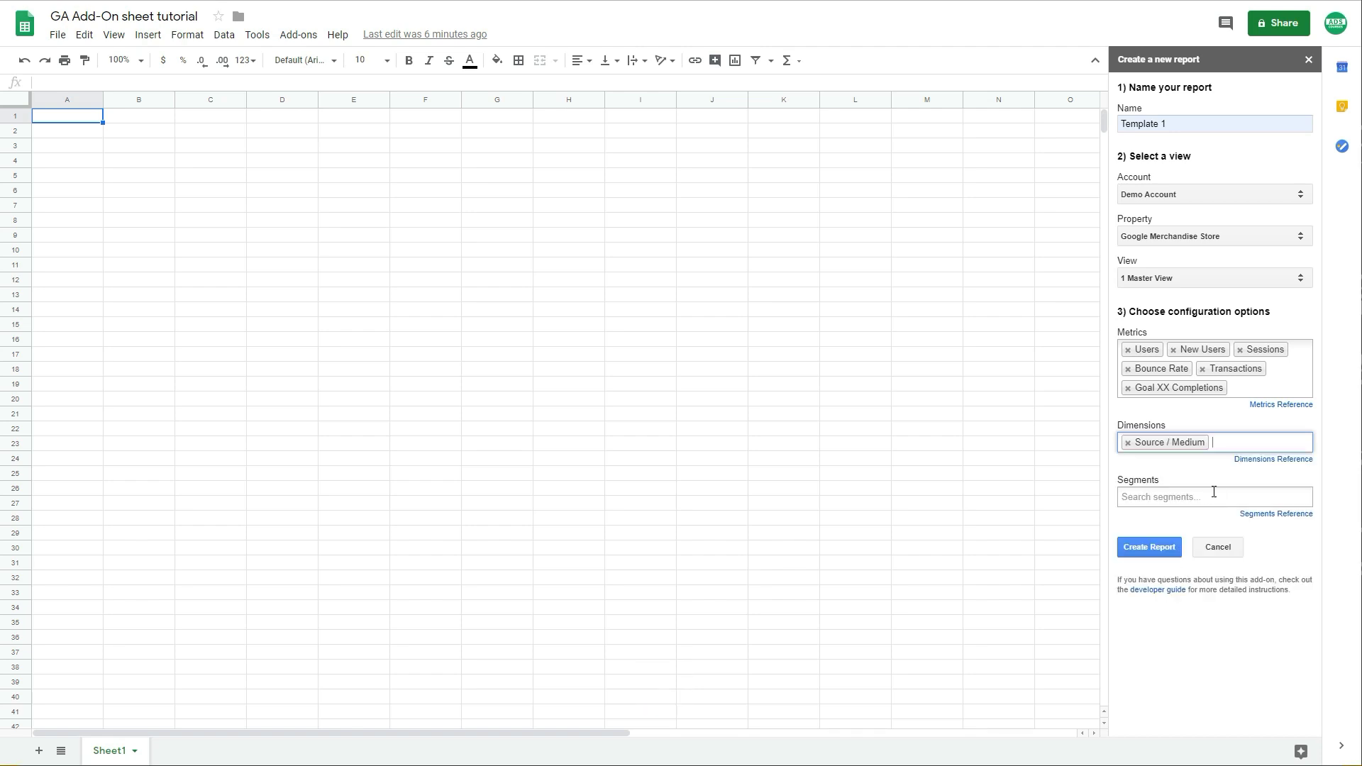
Step: Browse the available segments without choosing one and create the report
left_click(1159, 499)
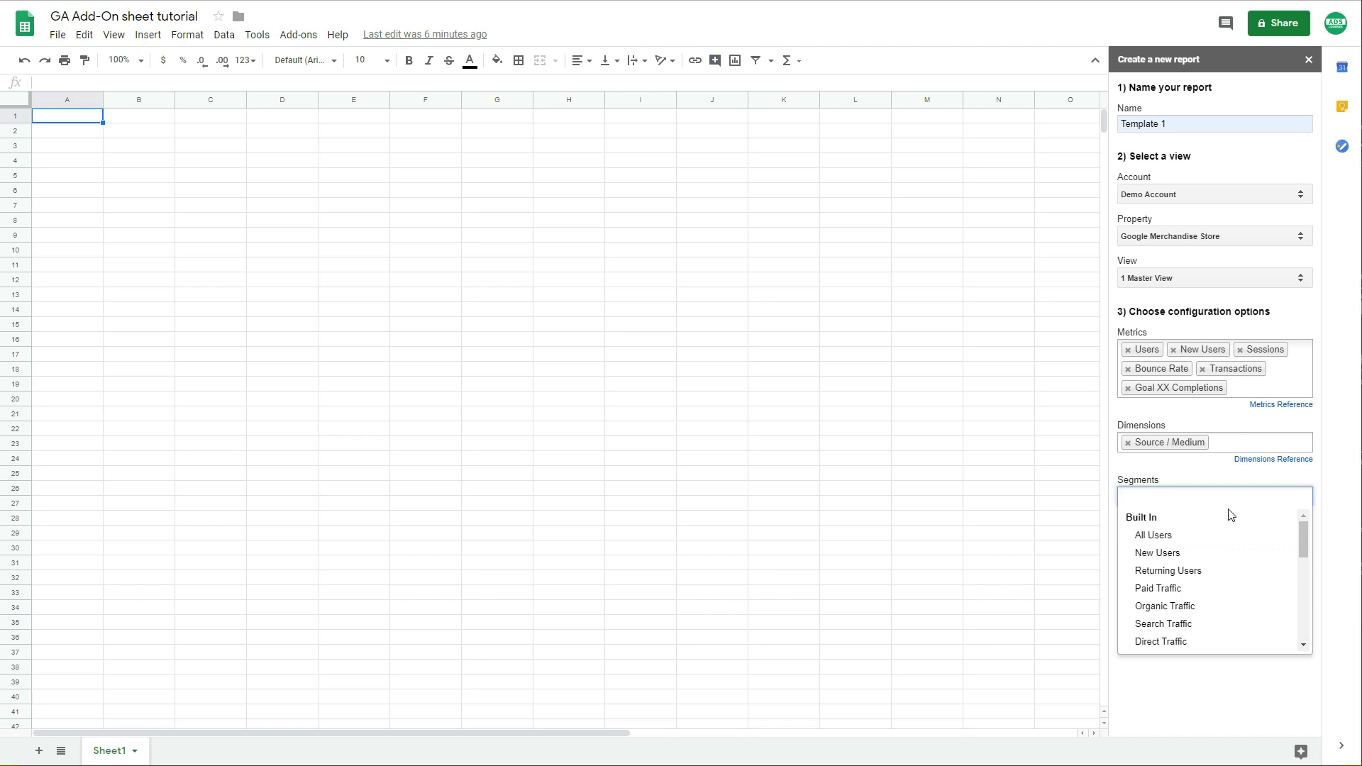
left_click_drag(1302, 534, 1317, 508)
left_click(1183, 530)
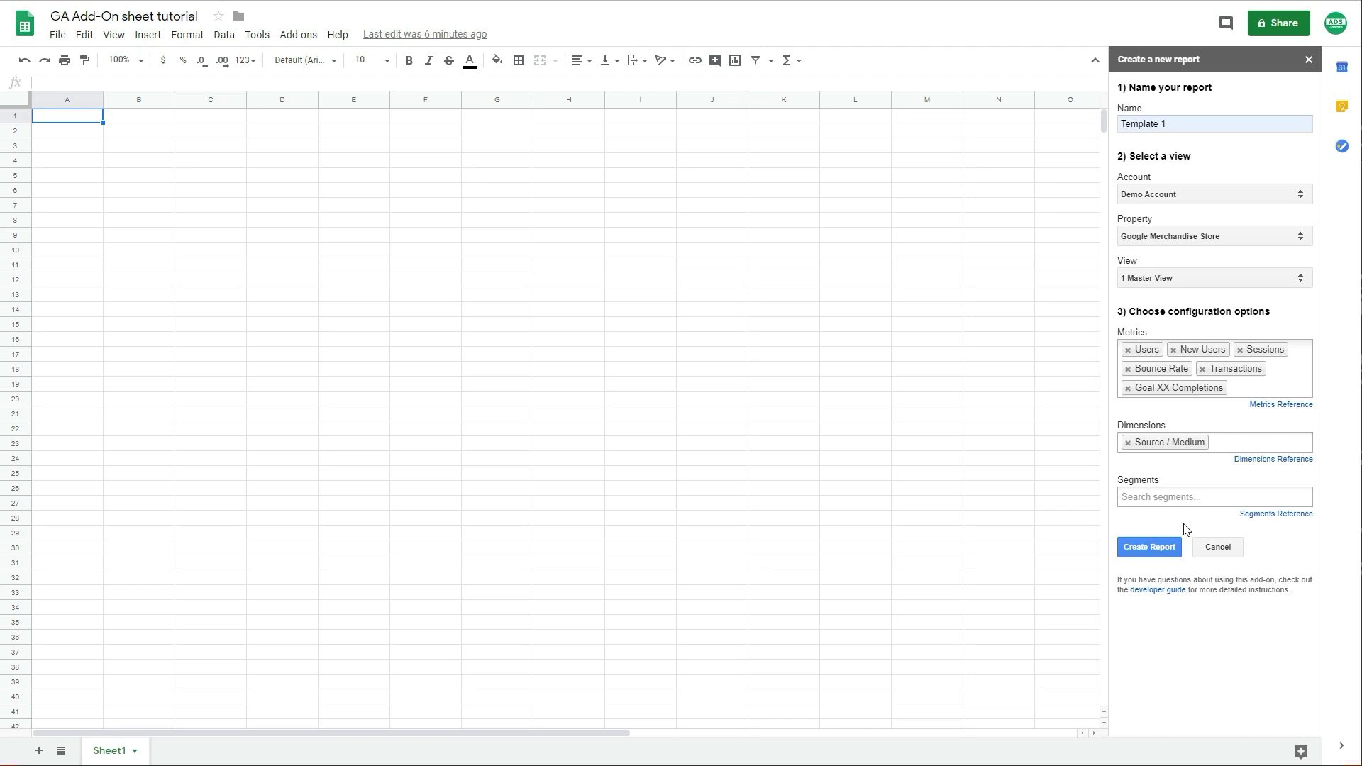
left_click(1168, 547)
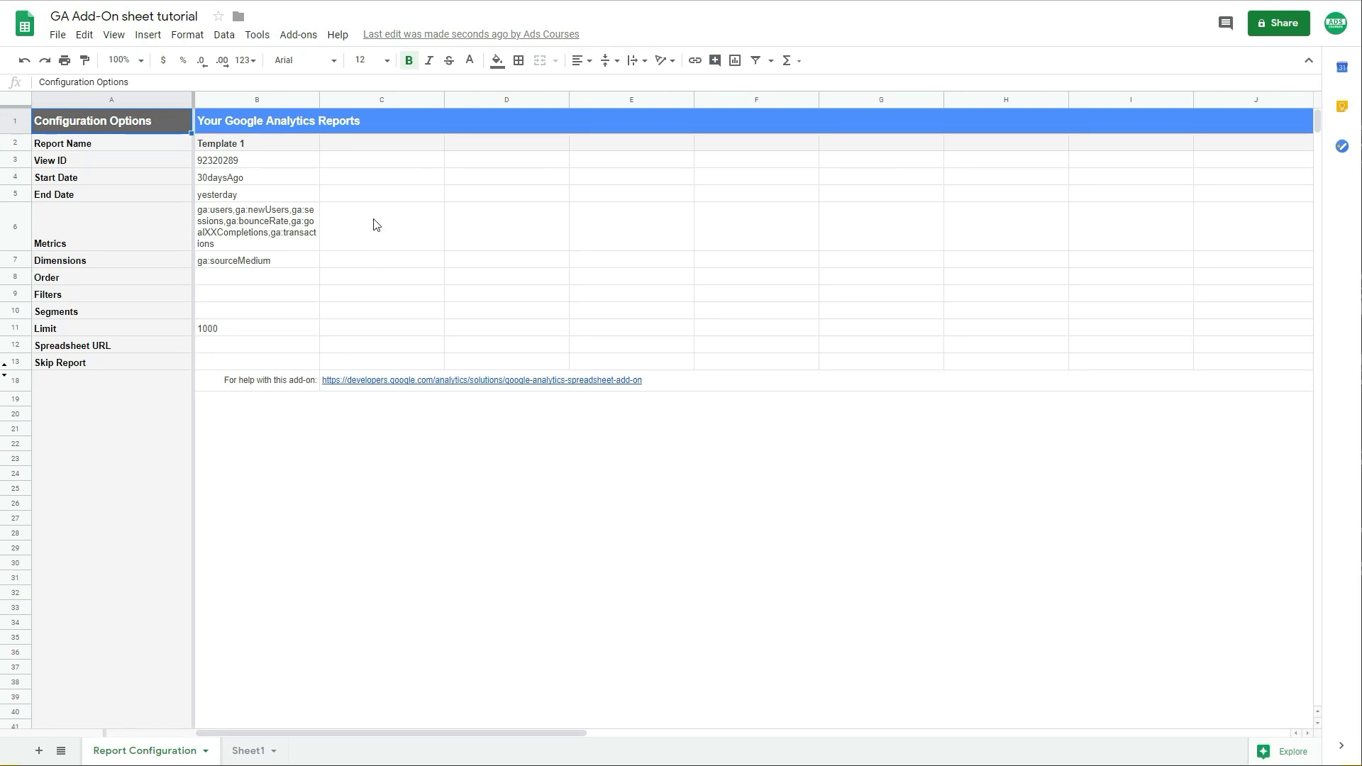
Step: Review the Template 1 settings in the Report Configuration sheet and the empty columns beside them for further reports
left_click(235, 144)
left_click_drag(241, 182, 248, 365)
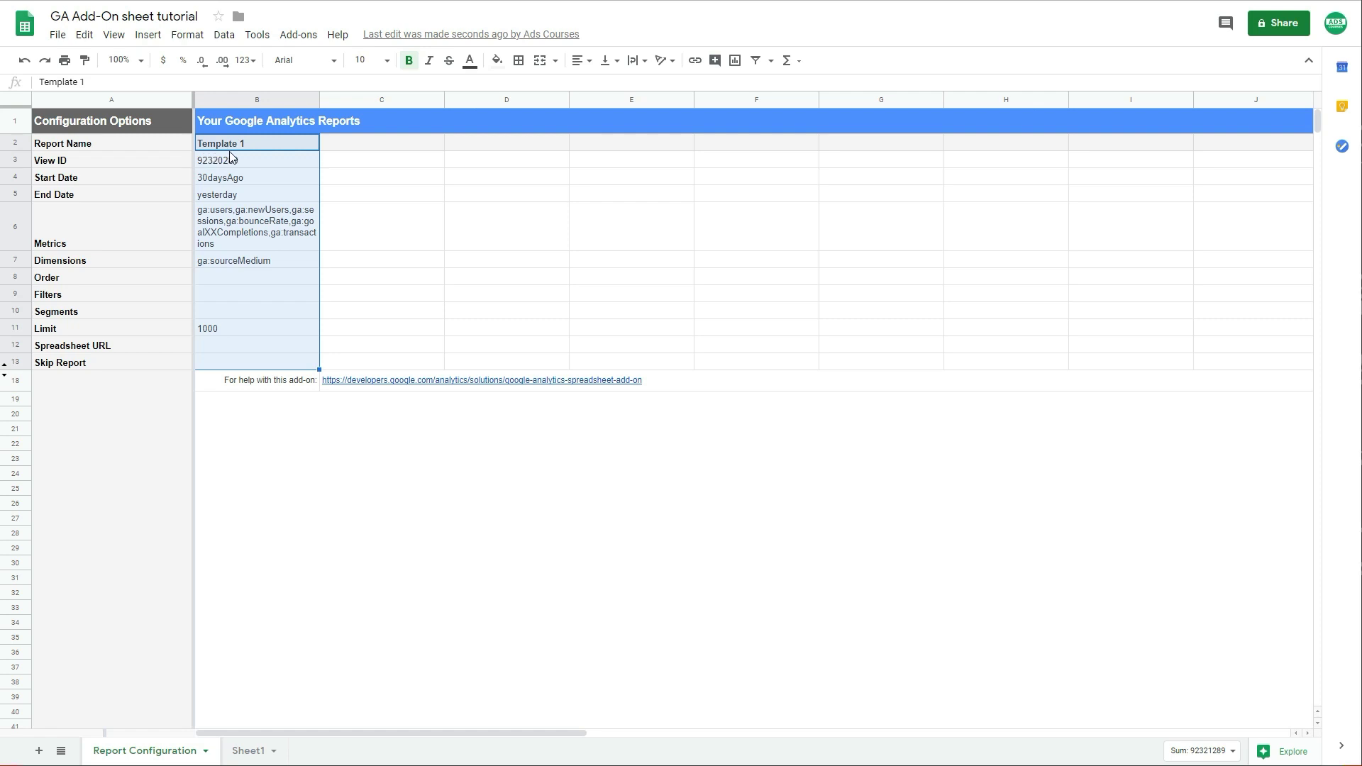
left_click(233, 177)
left_click(237, 208)
left_click(240, 287)
left_click(303, 38)
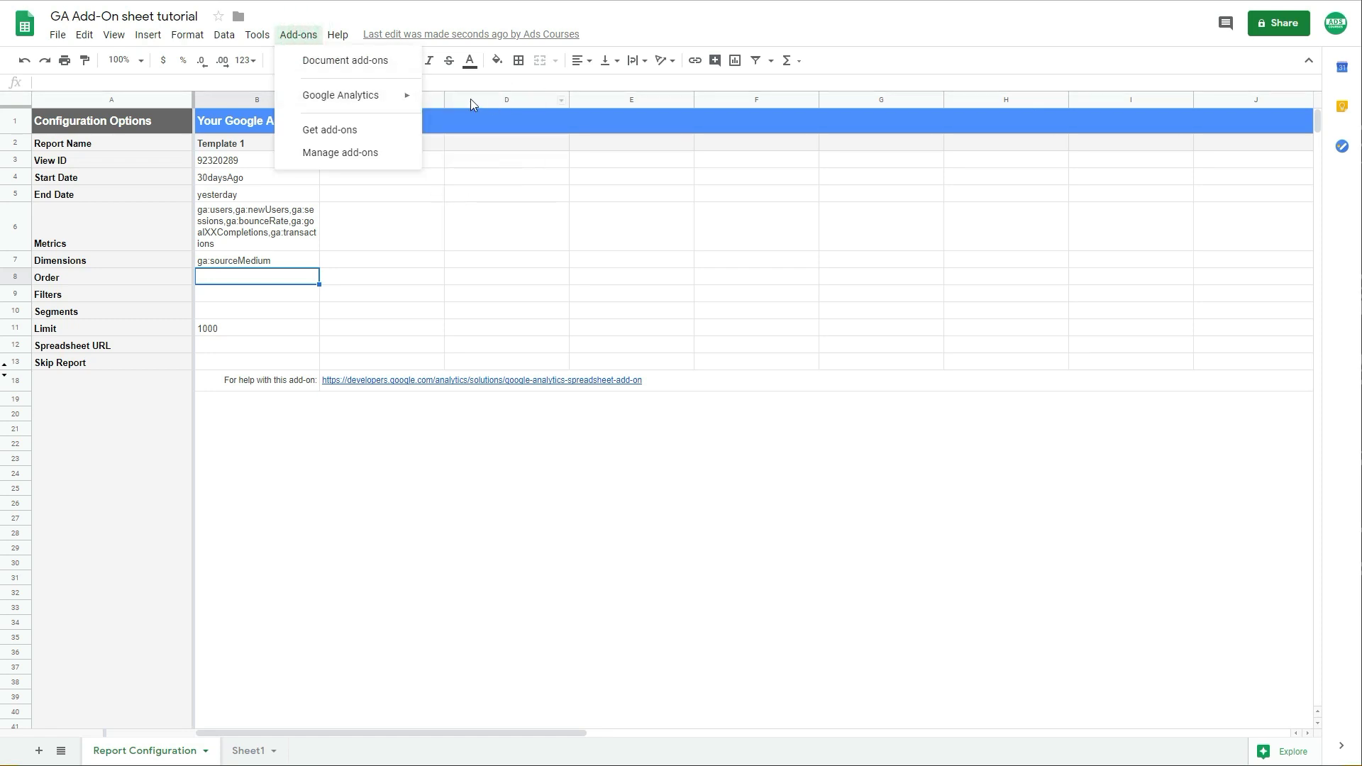
left_click(398, 252)
left_click_drag(386, 139, 381, 344)
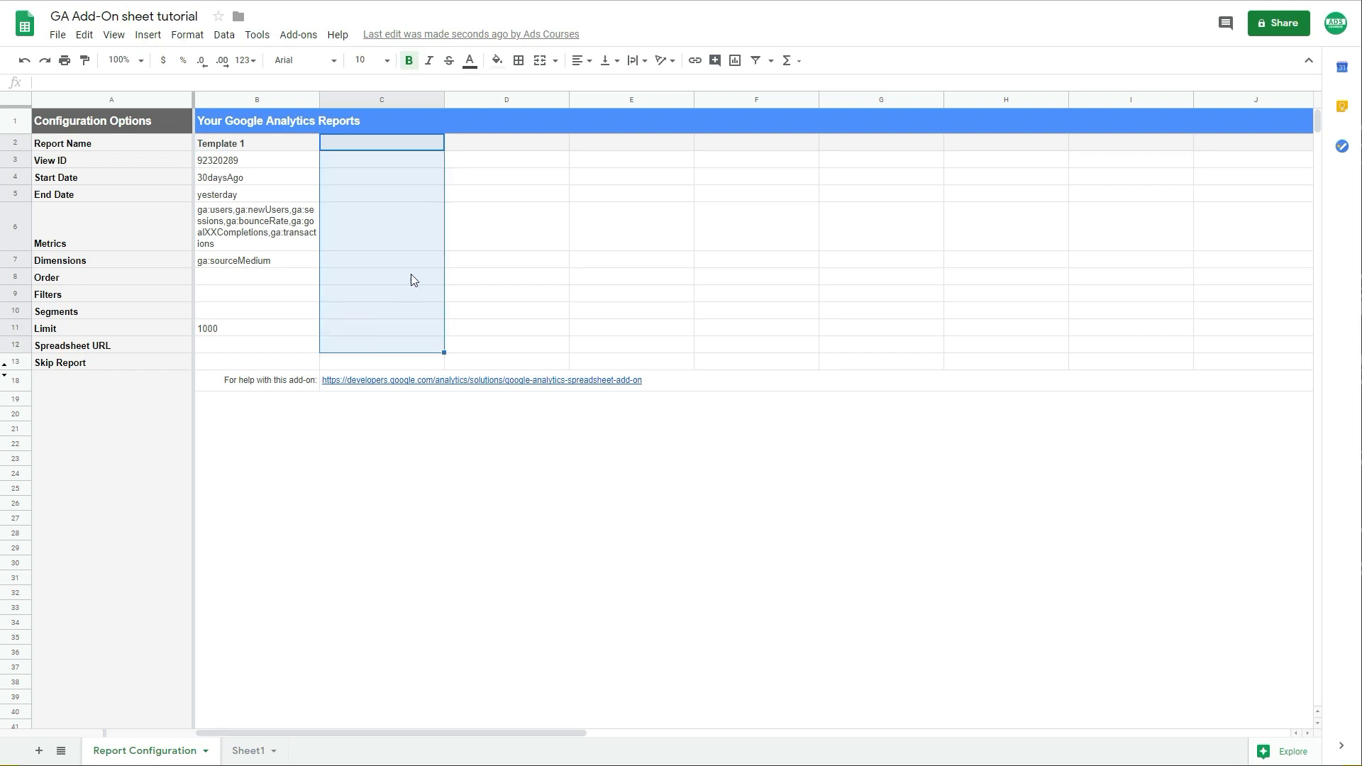
left_click(505, 145)
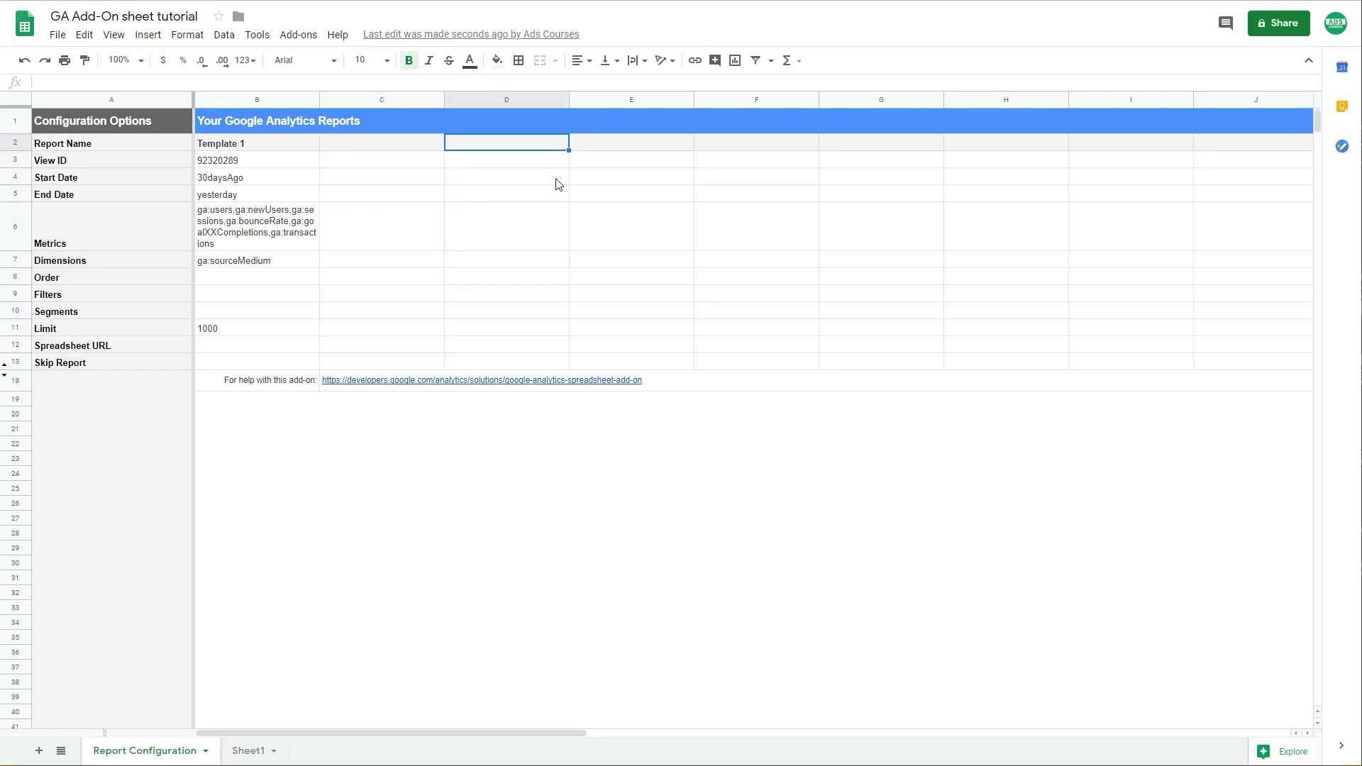
Step: Set the Template 1 report's start date to 2019-09-01
left_click(267, 179)
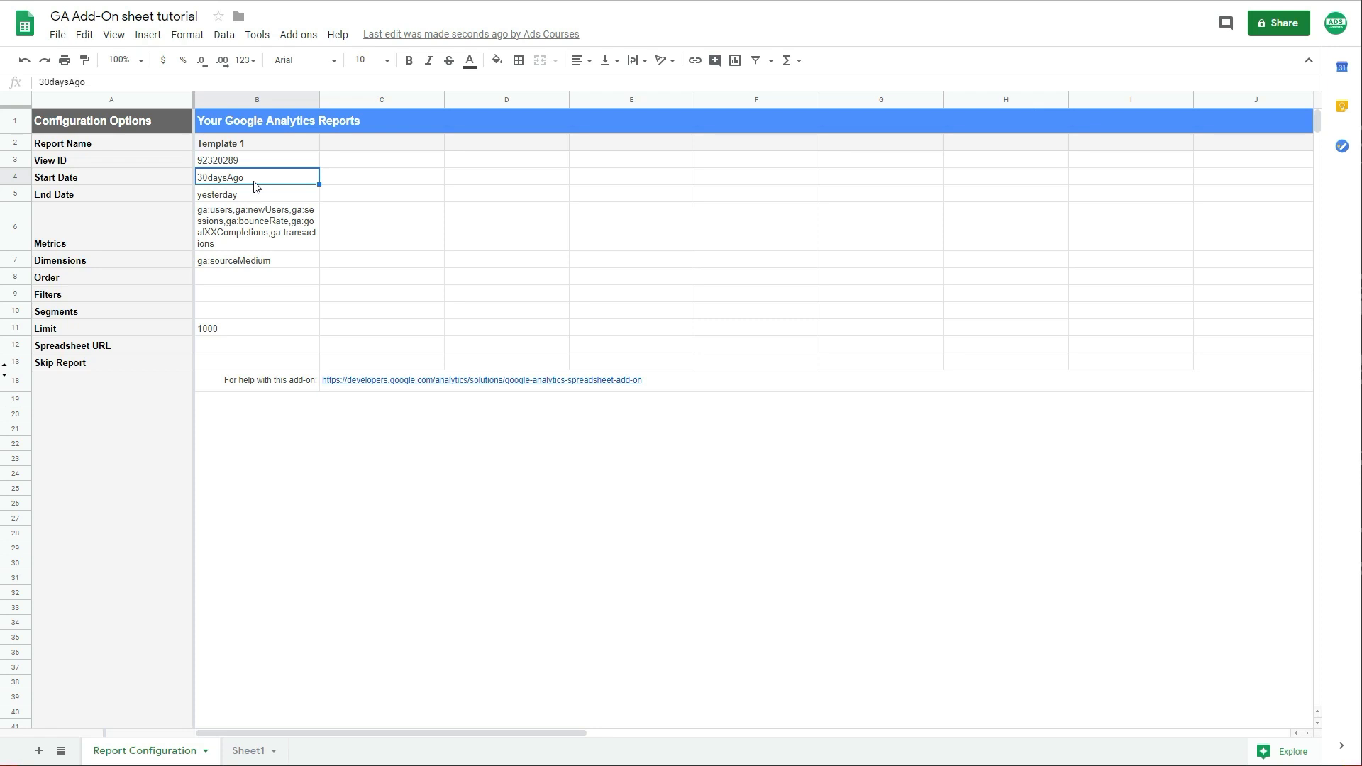
type("2019-0")
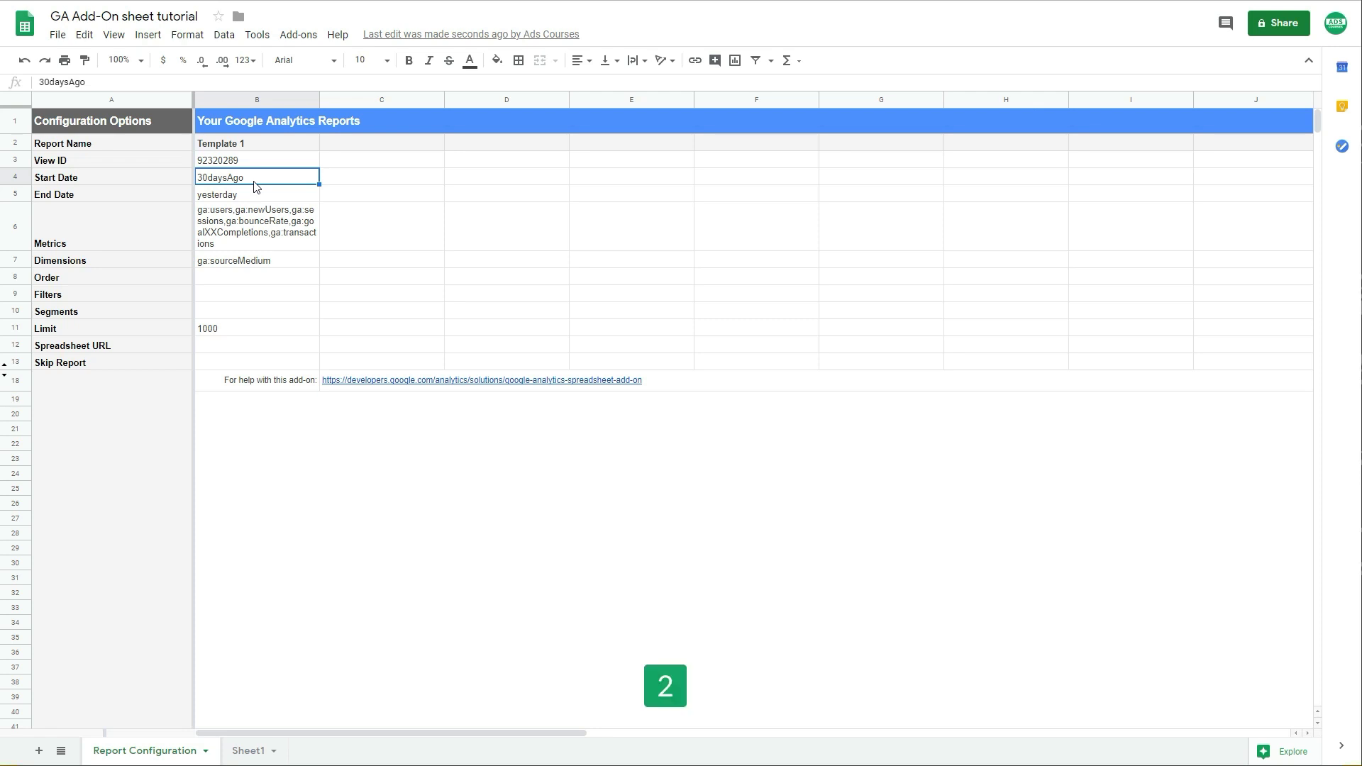
type("9-01")
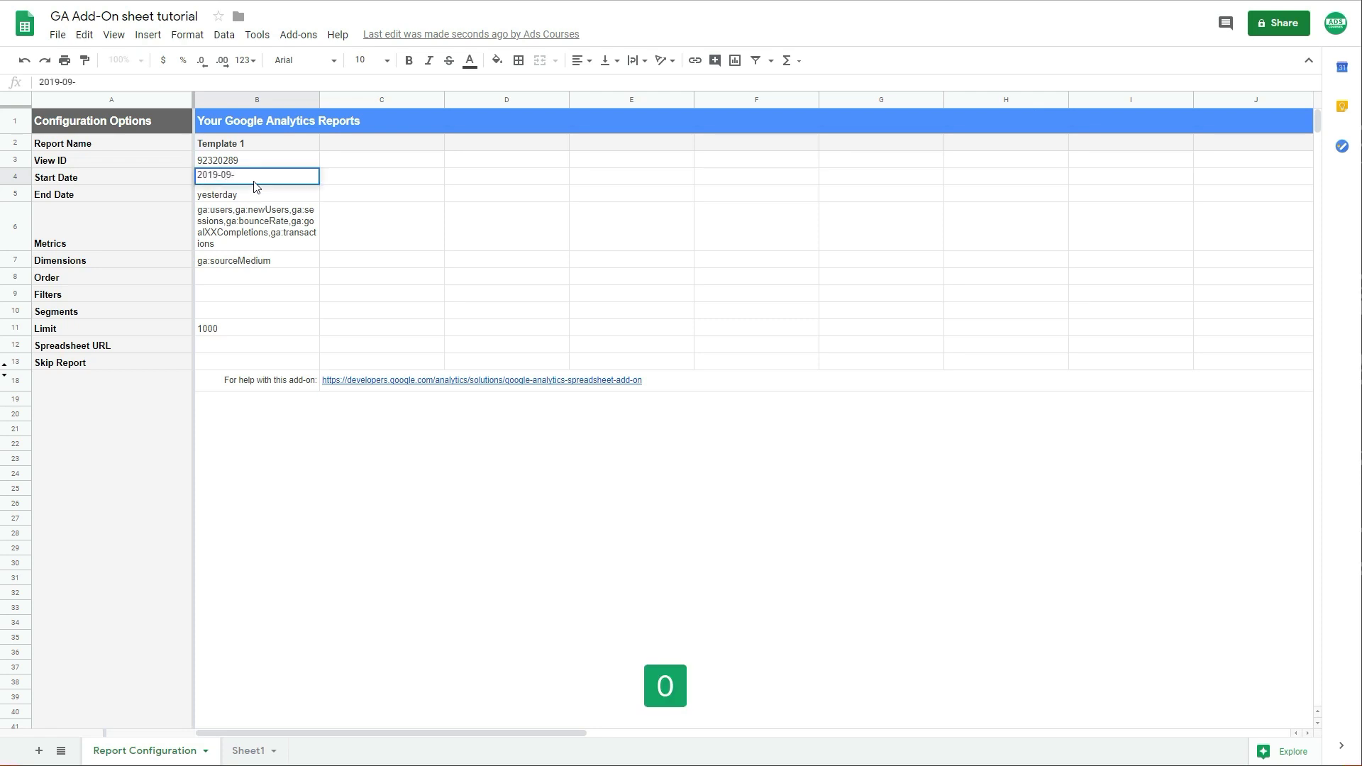
Step: Set the Template 1 report's end date to 2019-09-30
left_click(259, 190)
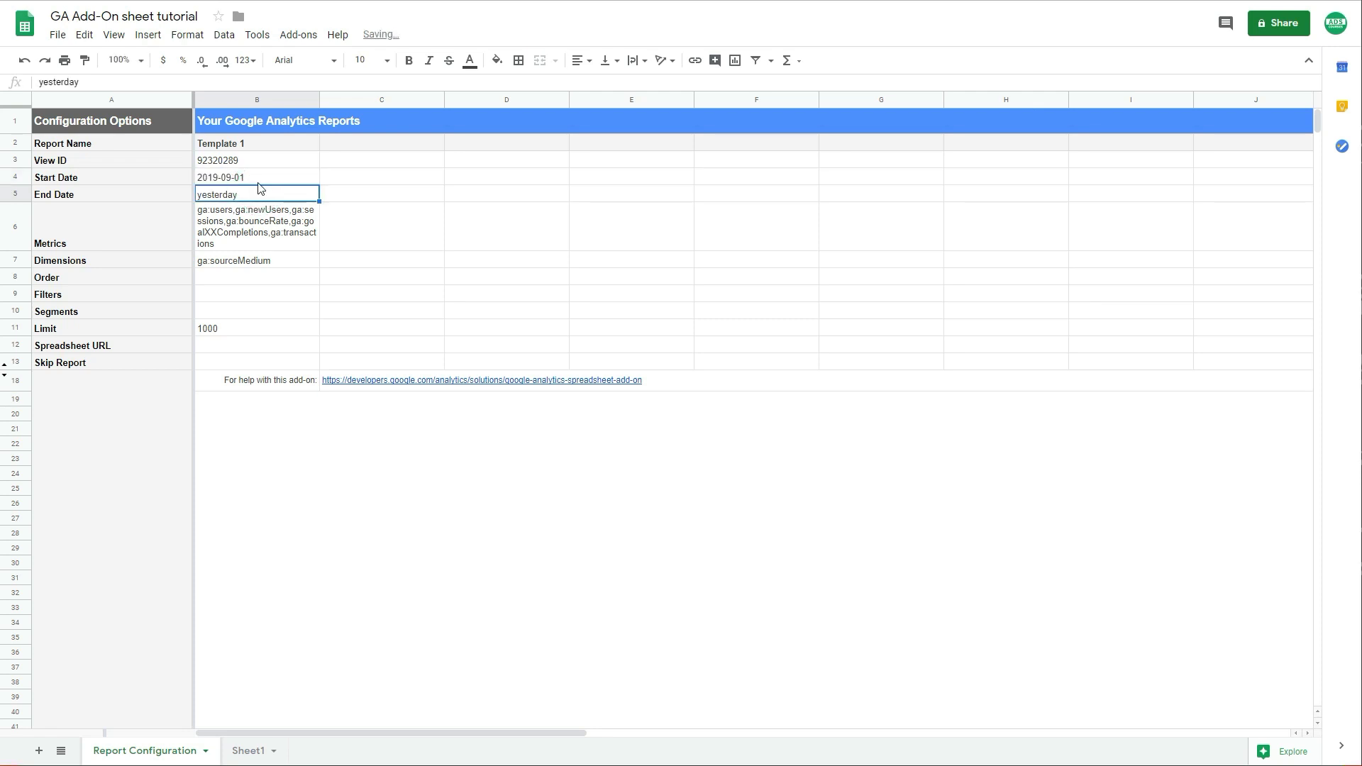
type("201909-30")
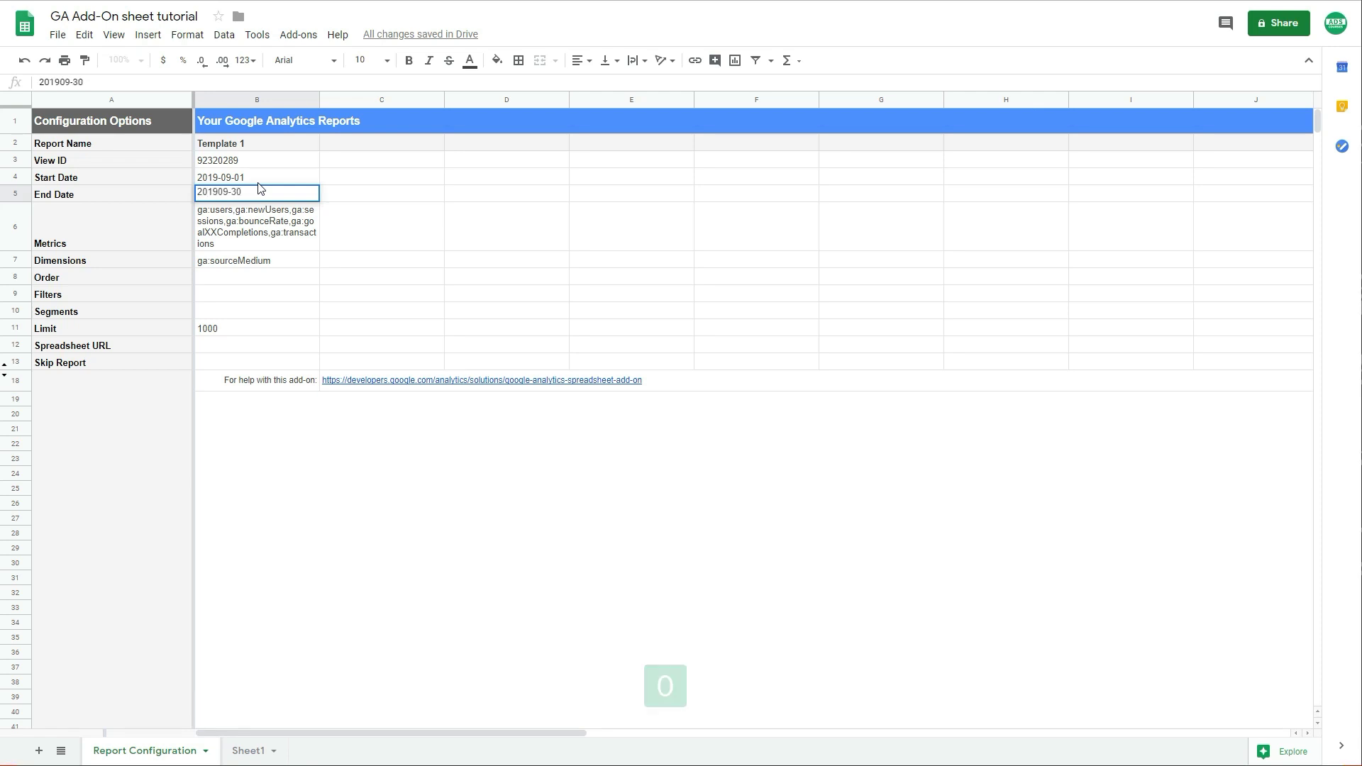
left_click(409, 217)
left_click(227, 199)
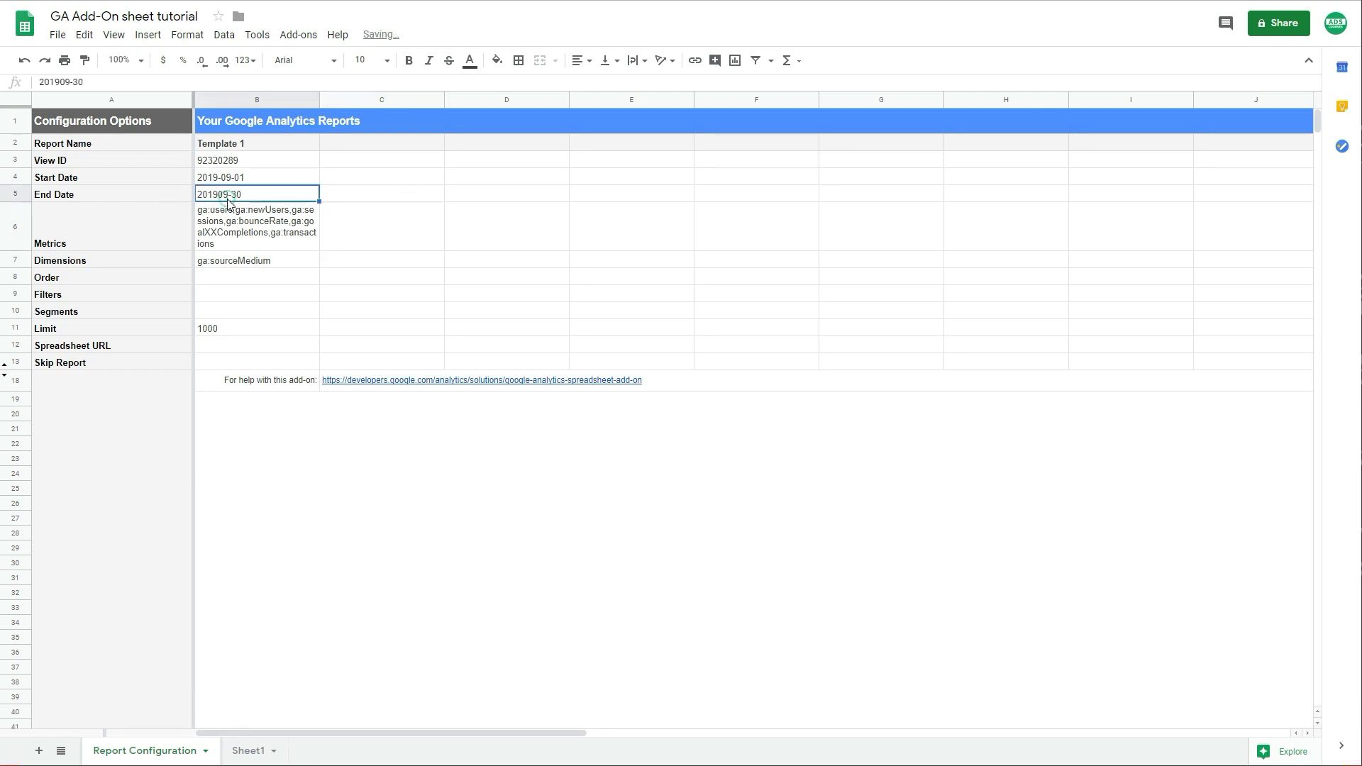
double_click(231, 190)
type("-")
key("Return")
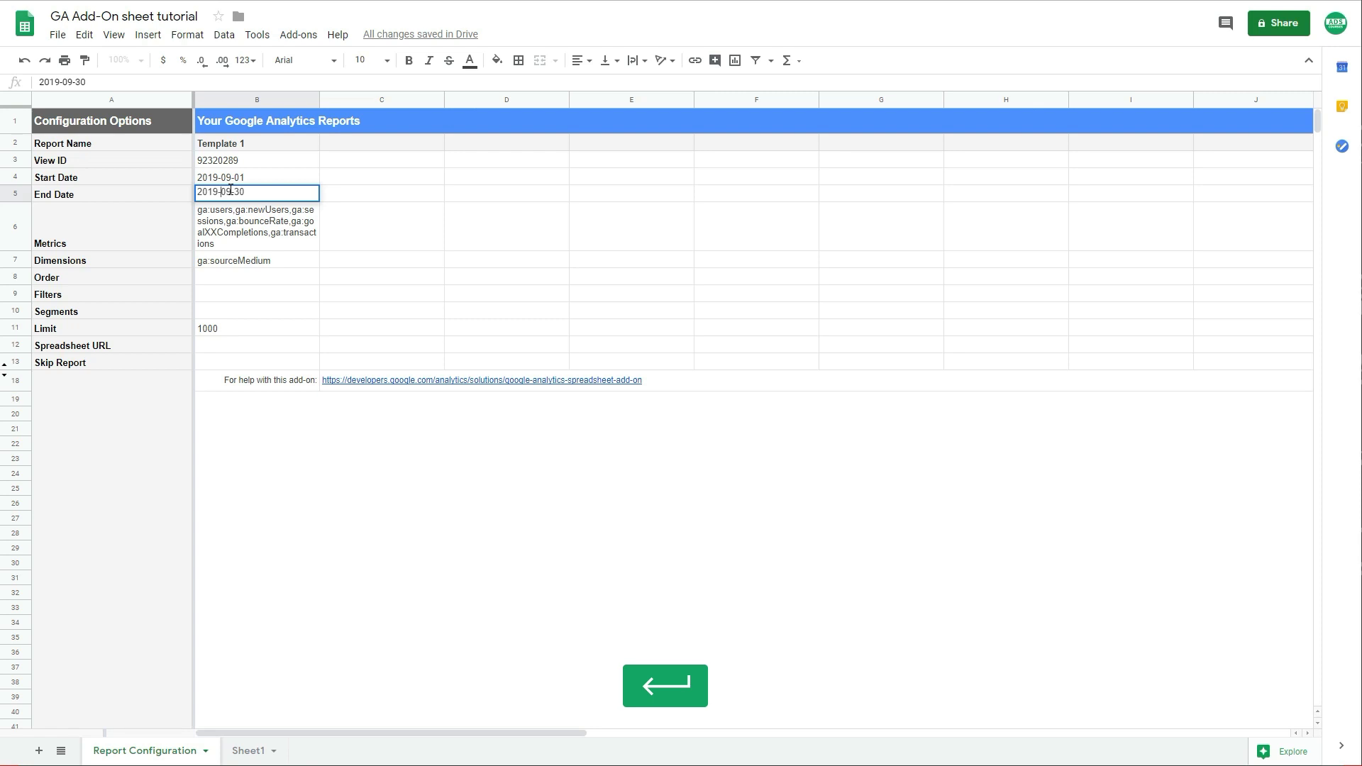
Step: Check the accepted start-date formats, YYYY-MM-DD and NdaysAgo, in the Core Reporting API's query parameters summary
left_click_drag(237, 182, 308, 189)
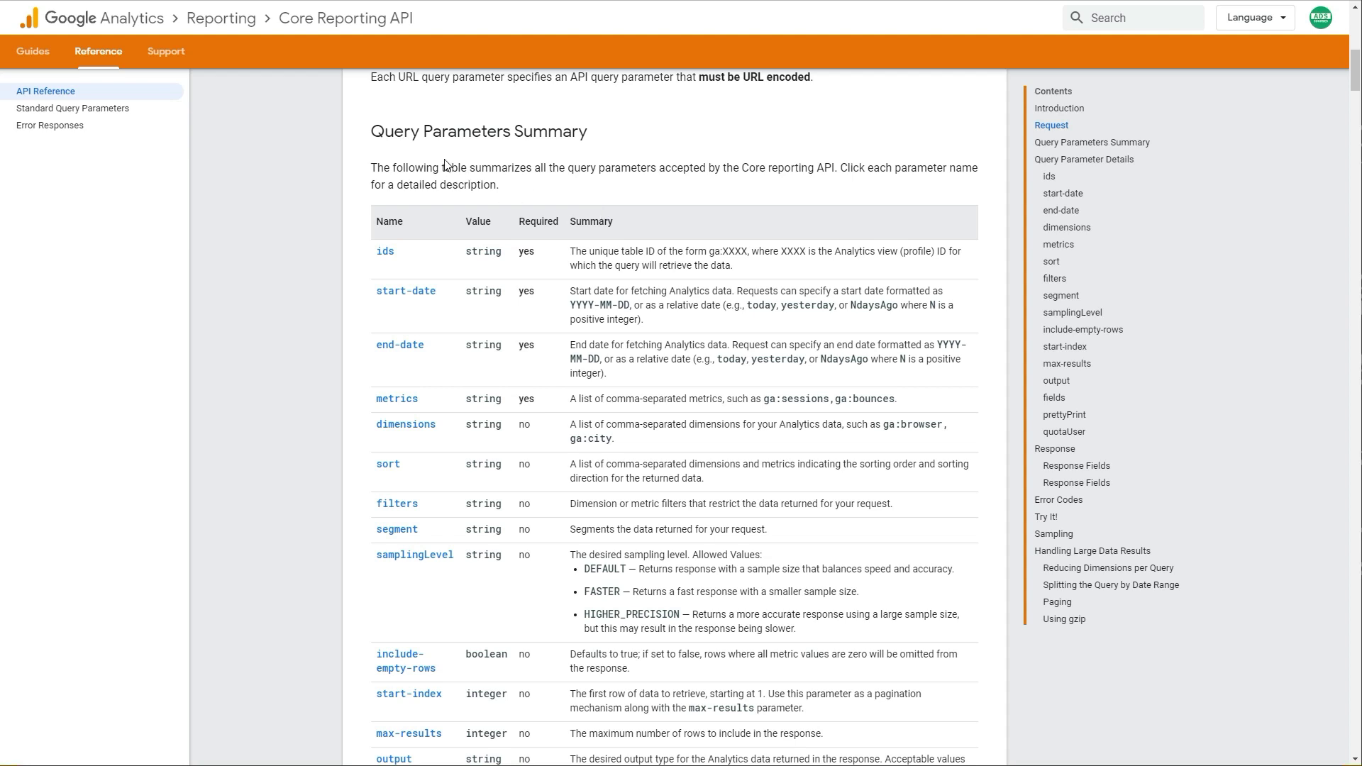
scroll(646, 249, "down", 1)
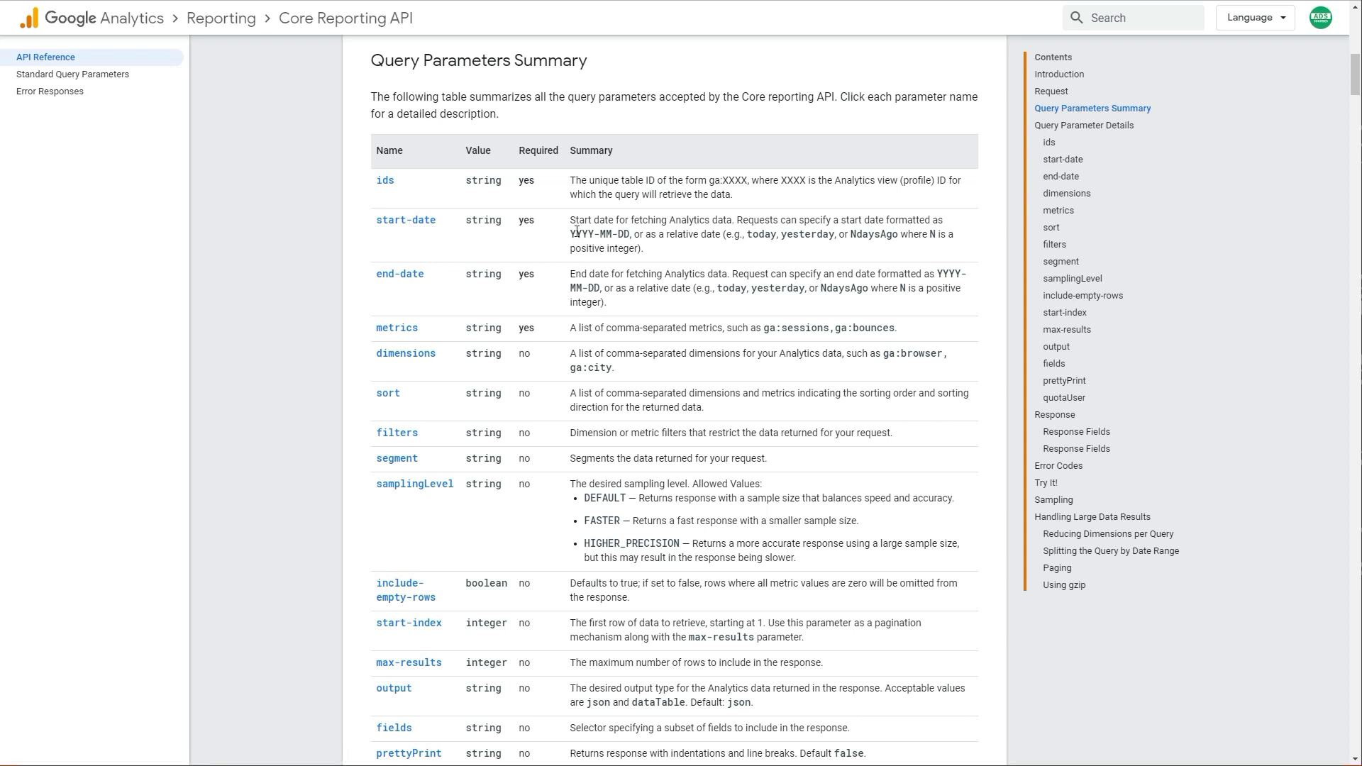
left_click_drag(572, 233, 631, 234)
left_click_drag(848, 235, 858, 238)
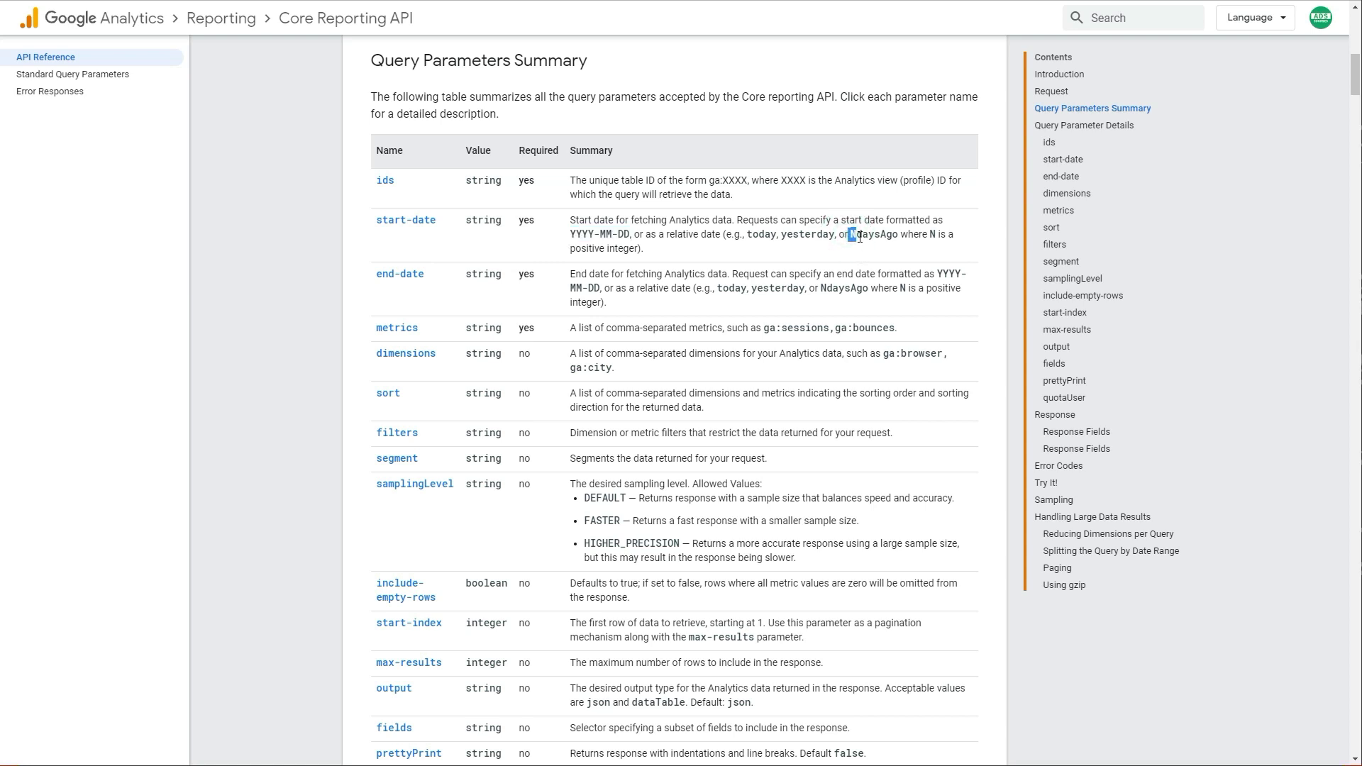
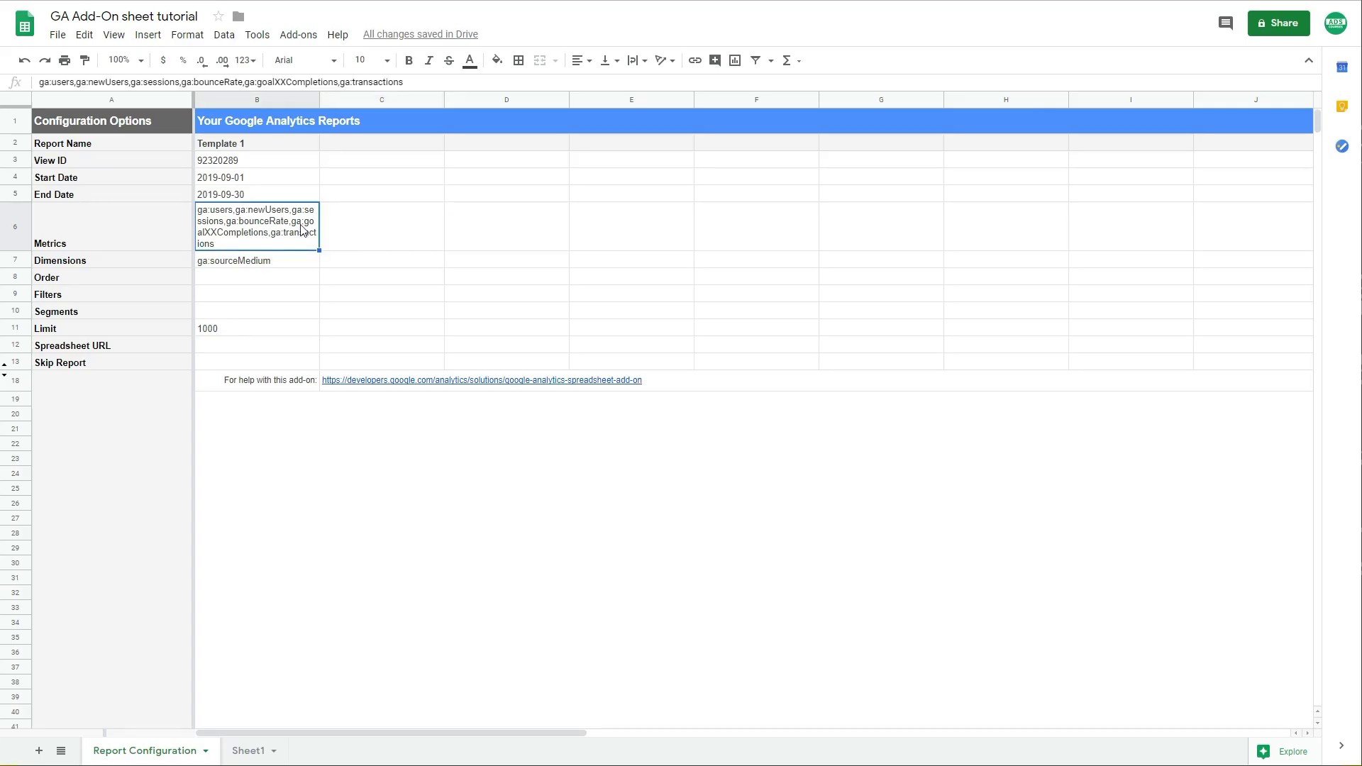
Step: In the spreadsheet's Metrics setting, replace the XX placeholder in the goal completions metric with 1
double_click(224, 238)
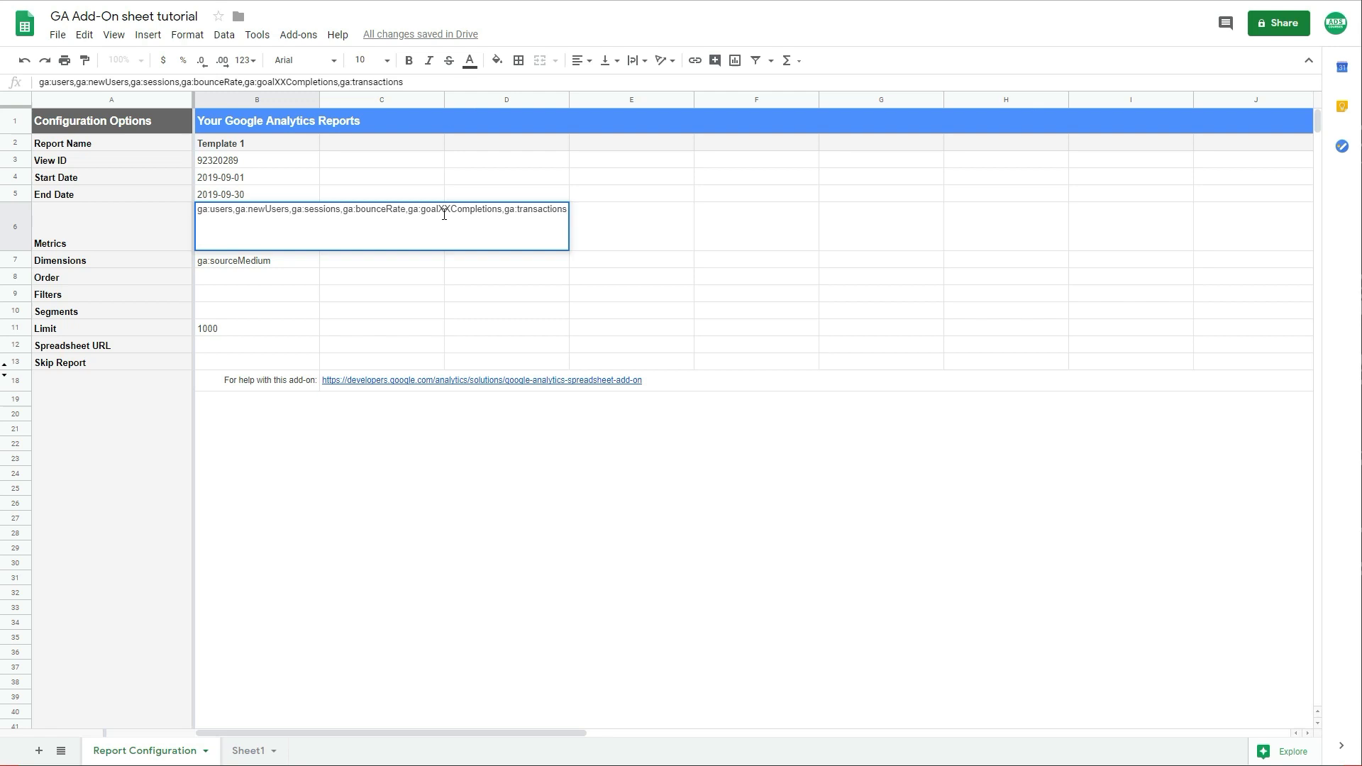
left_click_drag(448, 211, 442, 210)
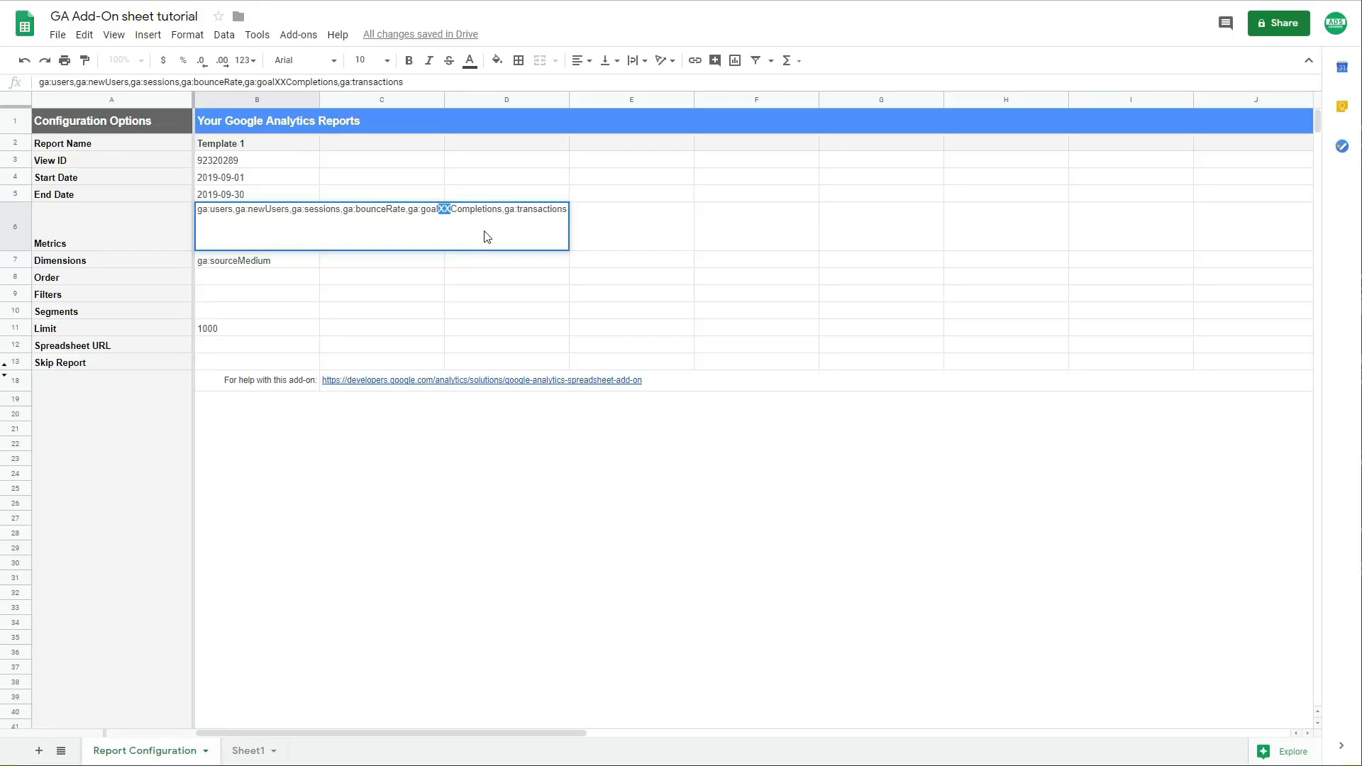
type("1")
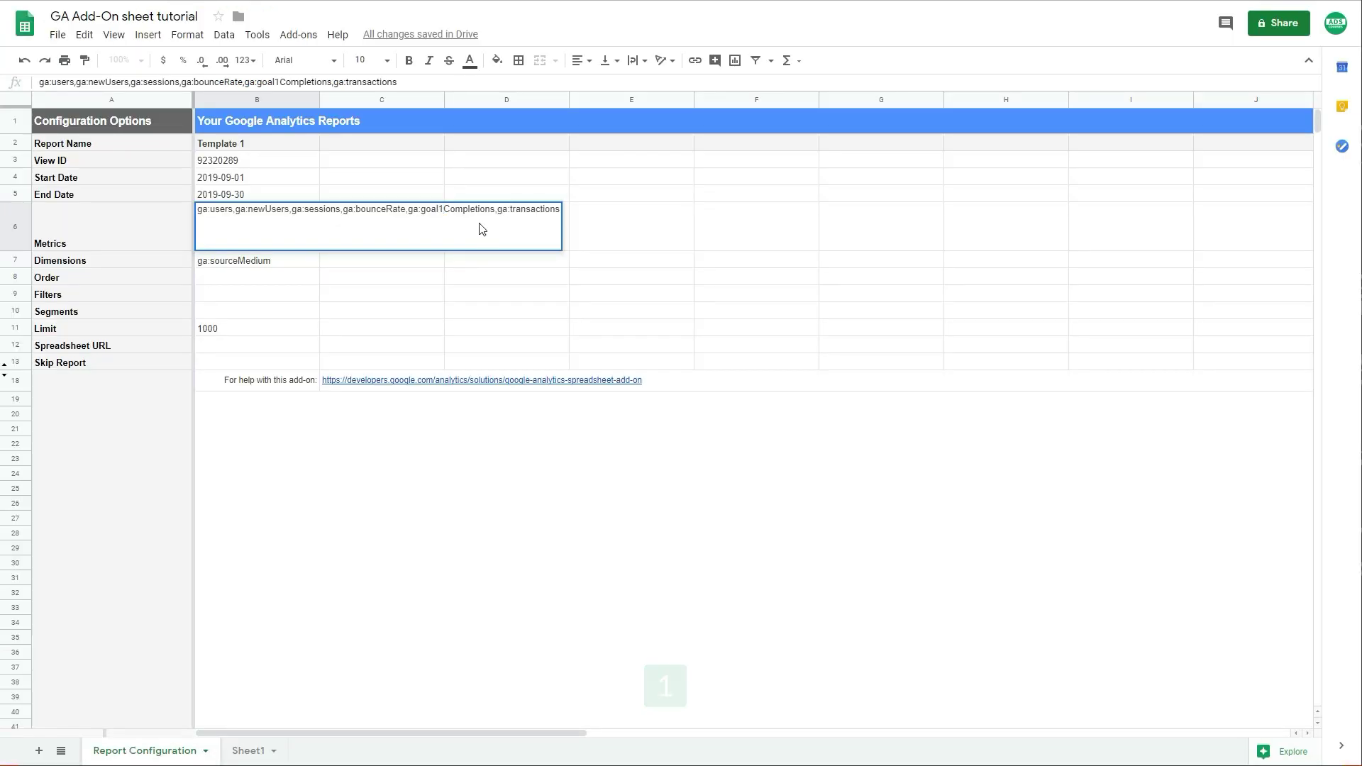
Step: Duplicate the goal 1 completions metric before ga:transactions and change the copy to ga:goal2Completions
left_click_drag(496, 210, 413, 213)
key("ctrl+c")
key("ctrl+v")
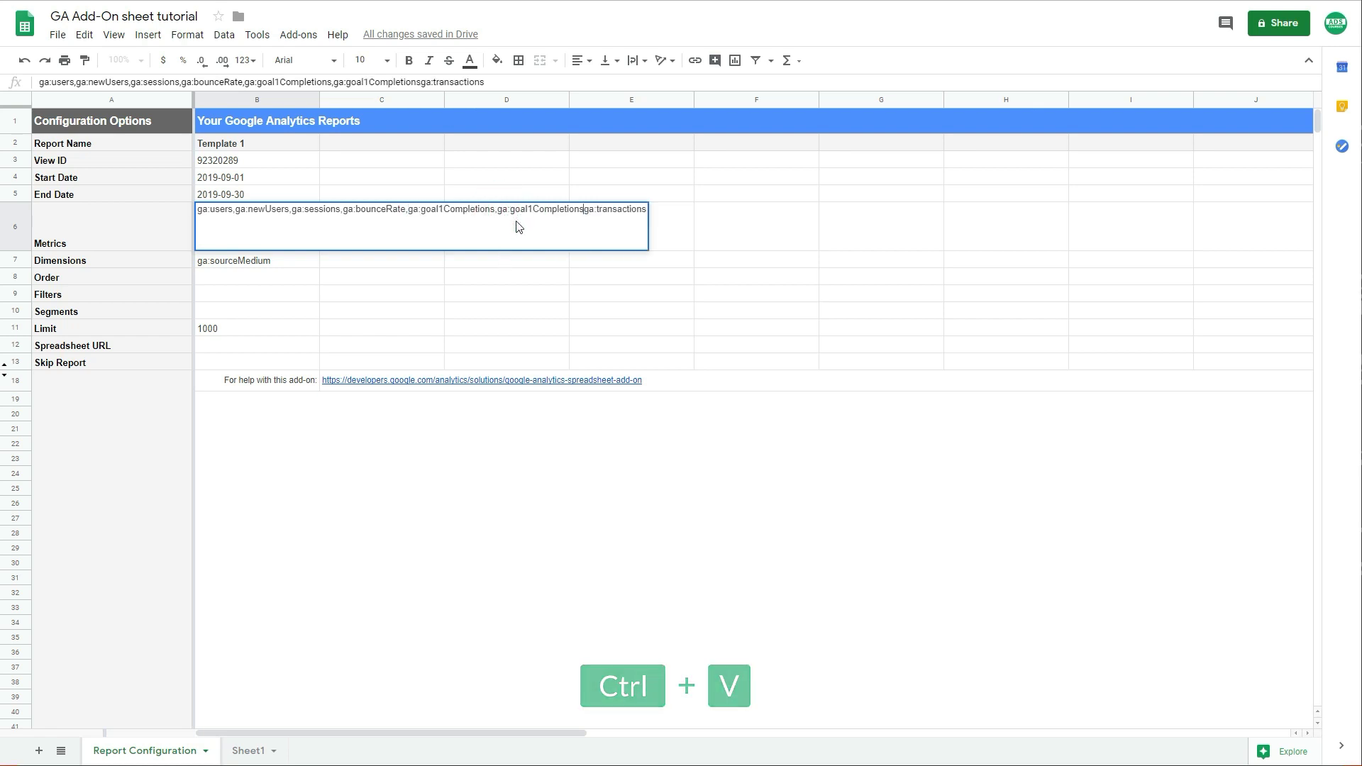
key("ctrl+v")
type("2")
key("Delete")
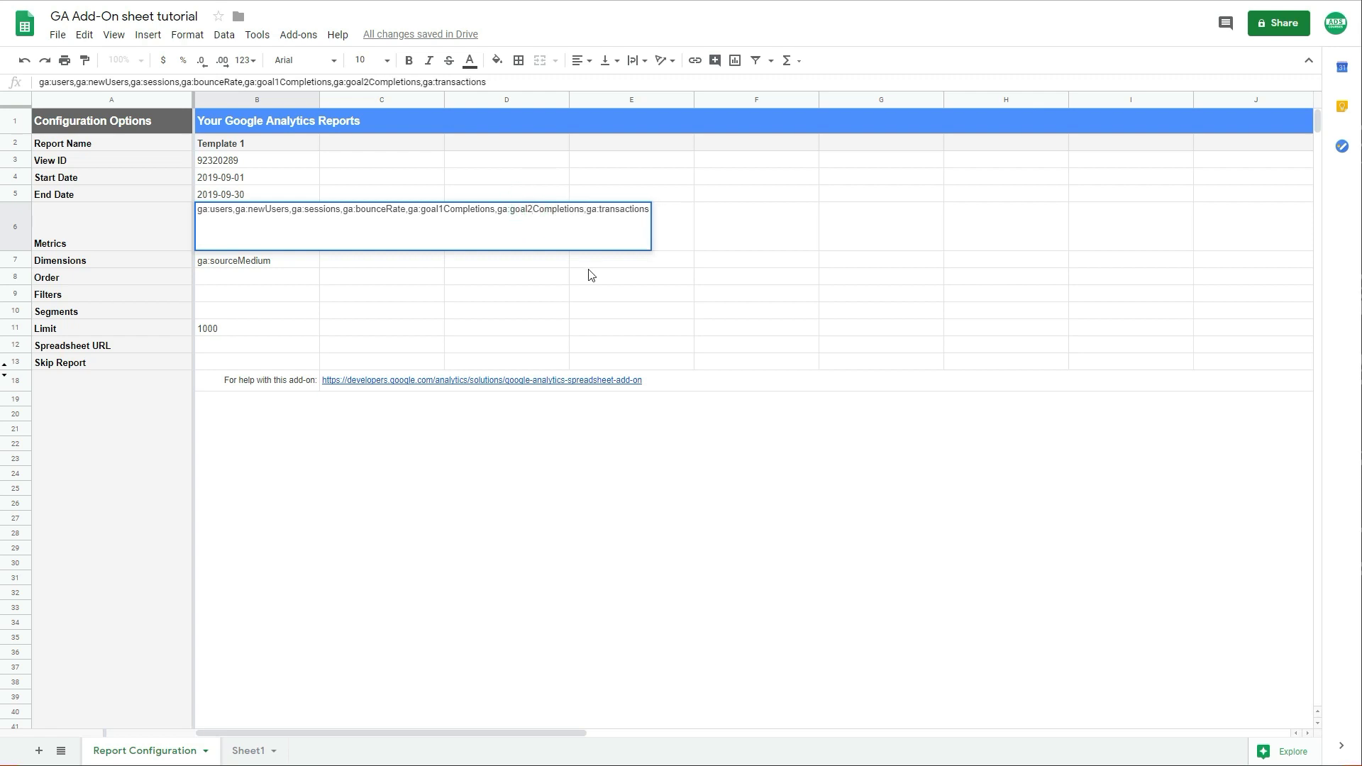
left_click(589, 264)
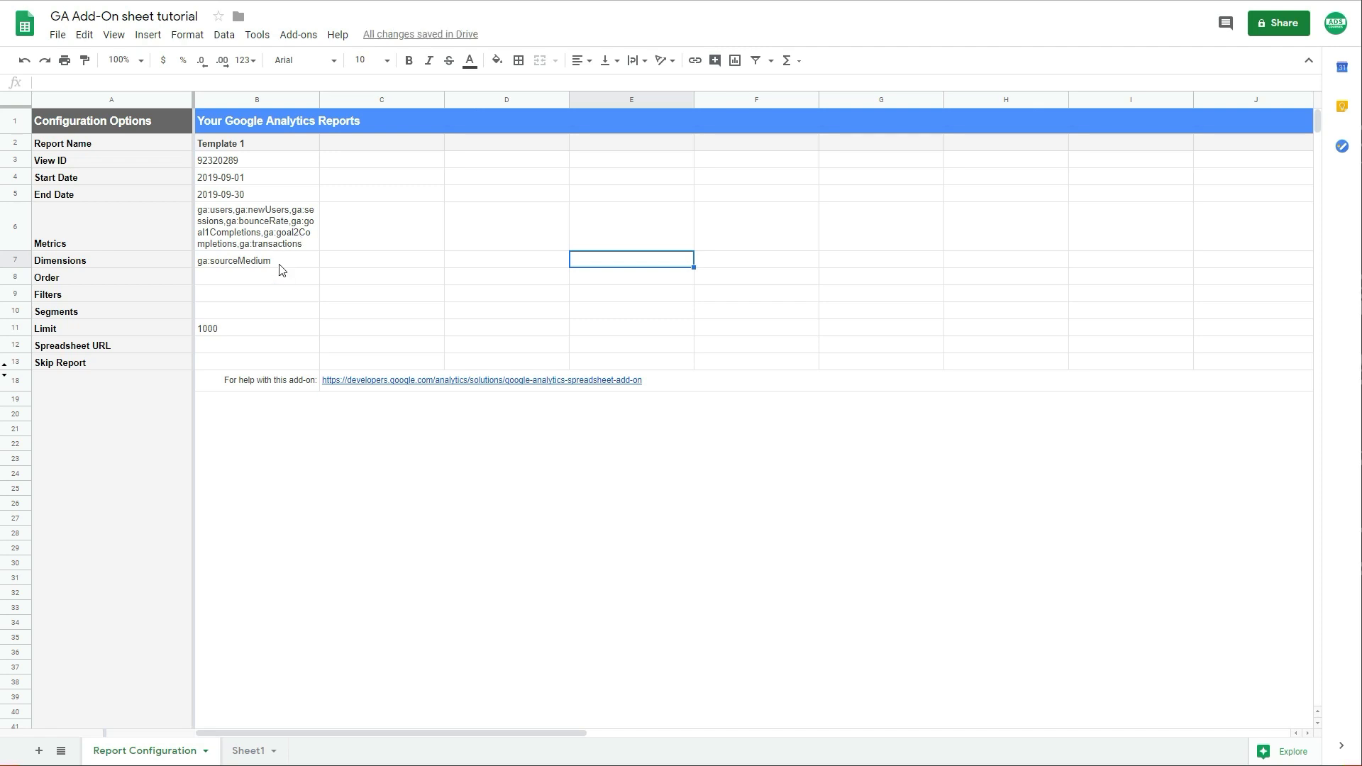
Step: Copy ga:users from the metrics and enter it as the report's Order value
left_click(279, 264)
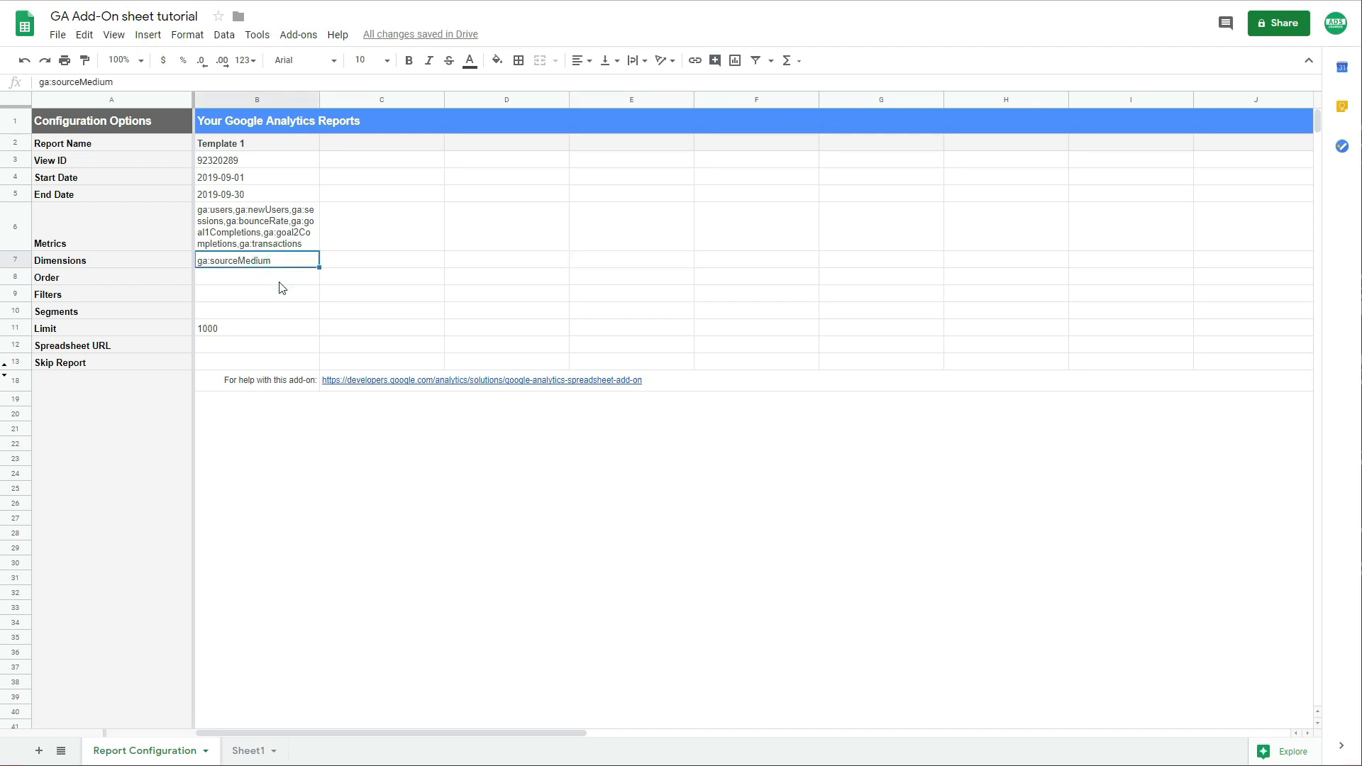
left_click(277, 281)
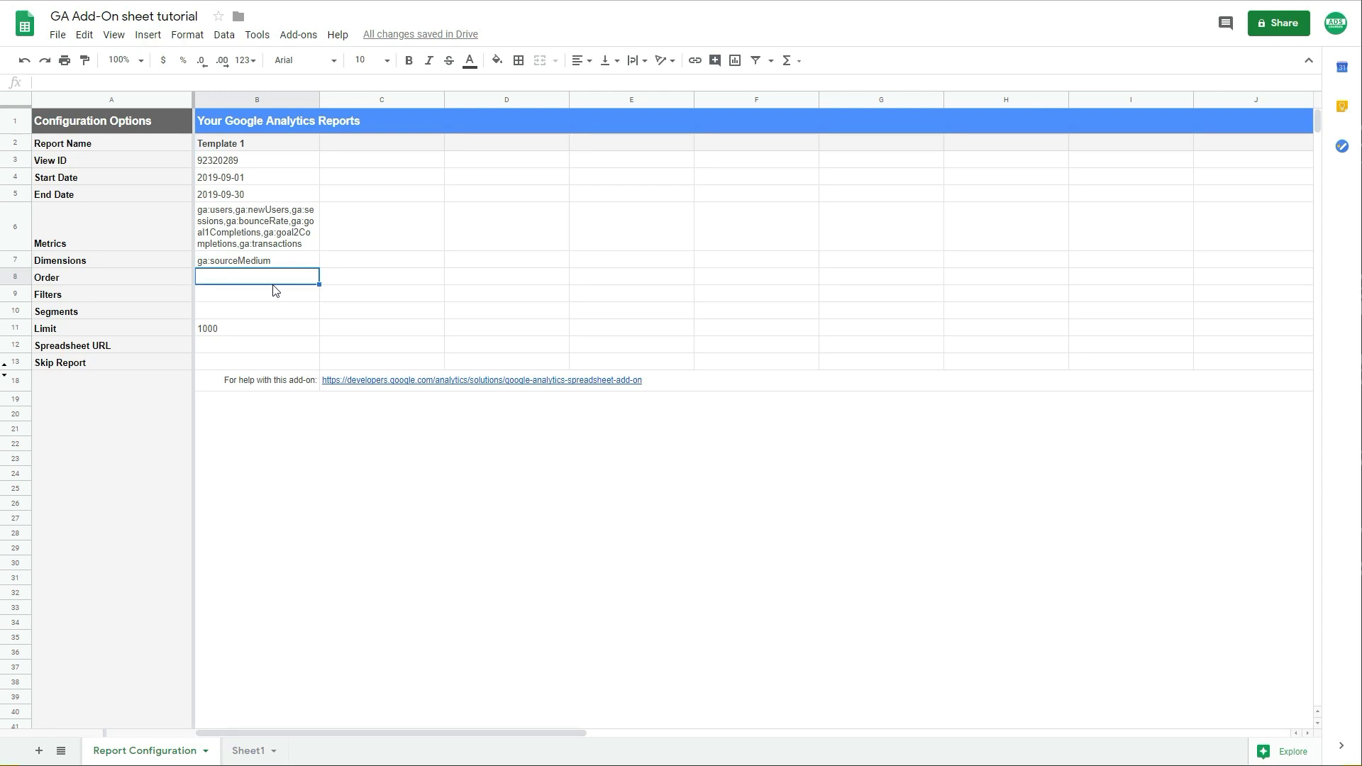
double_click(246, 222)
double_click(235, 210)
key("ctrl+c")
left_click(228, 287)
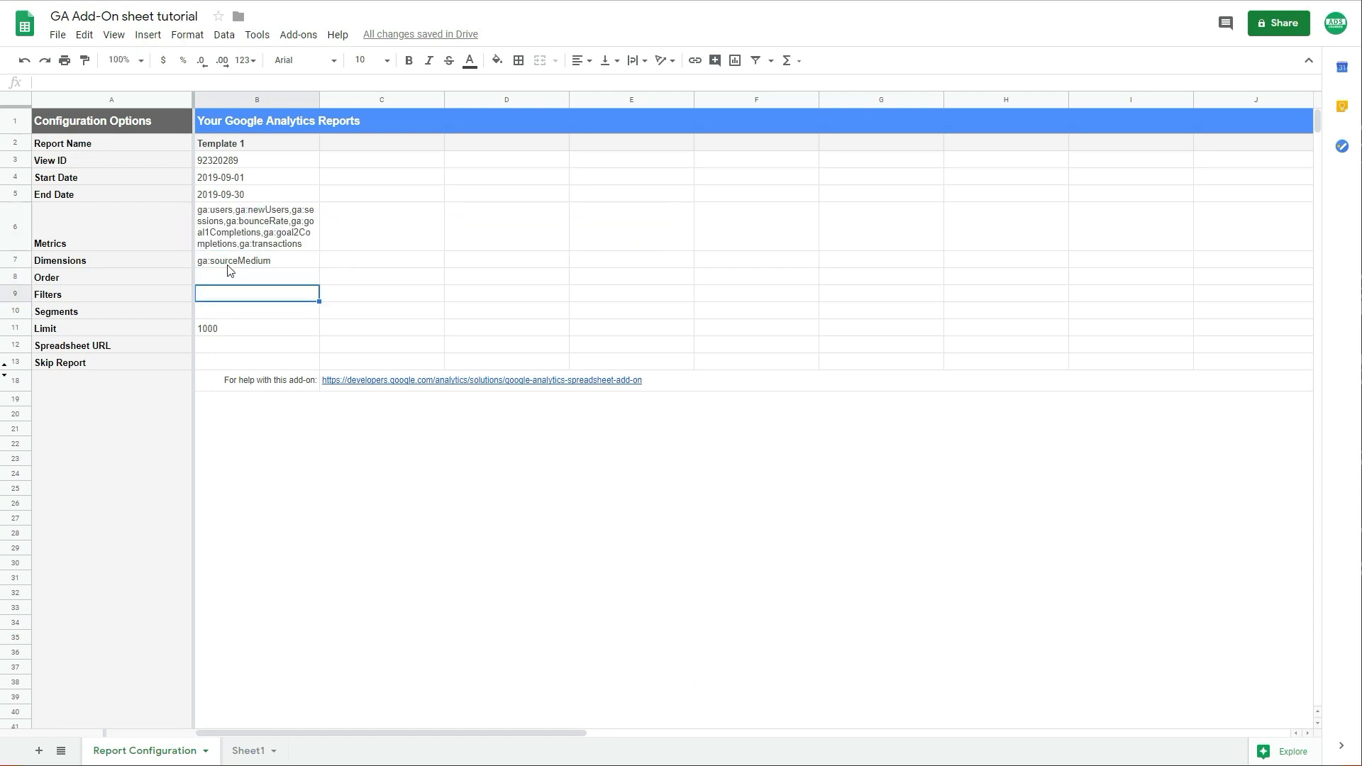
left_click(227, 278)
key("ctrl+v")
key("Up")
key("Right")
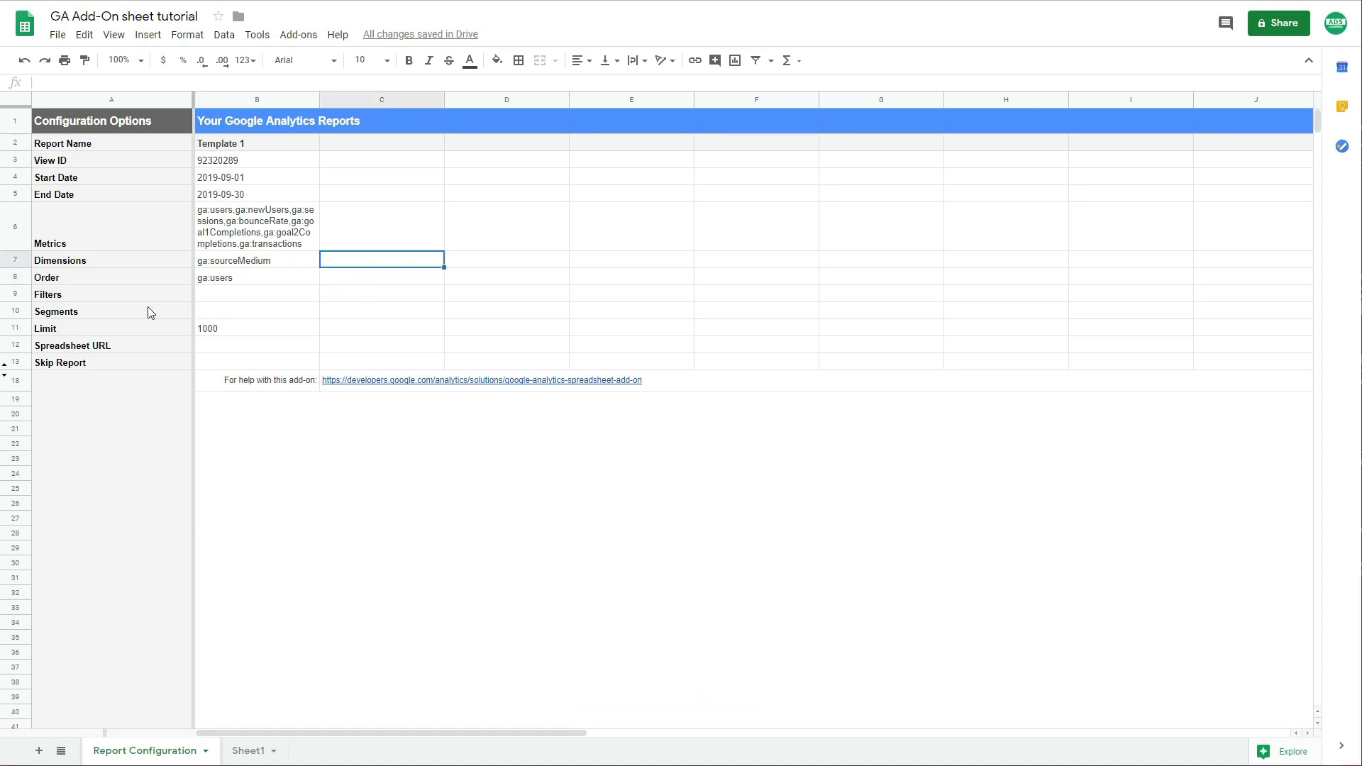
Step: For the Filters setting, copy the greater-than-or-equal example ga:timeOnPage%3E%3D10 from the Core Reporting API's metric filters table
left_click(229, 295)
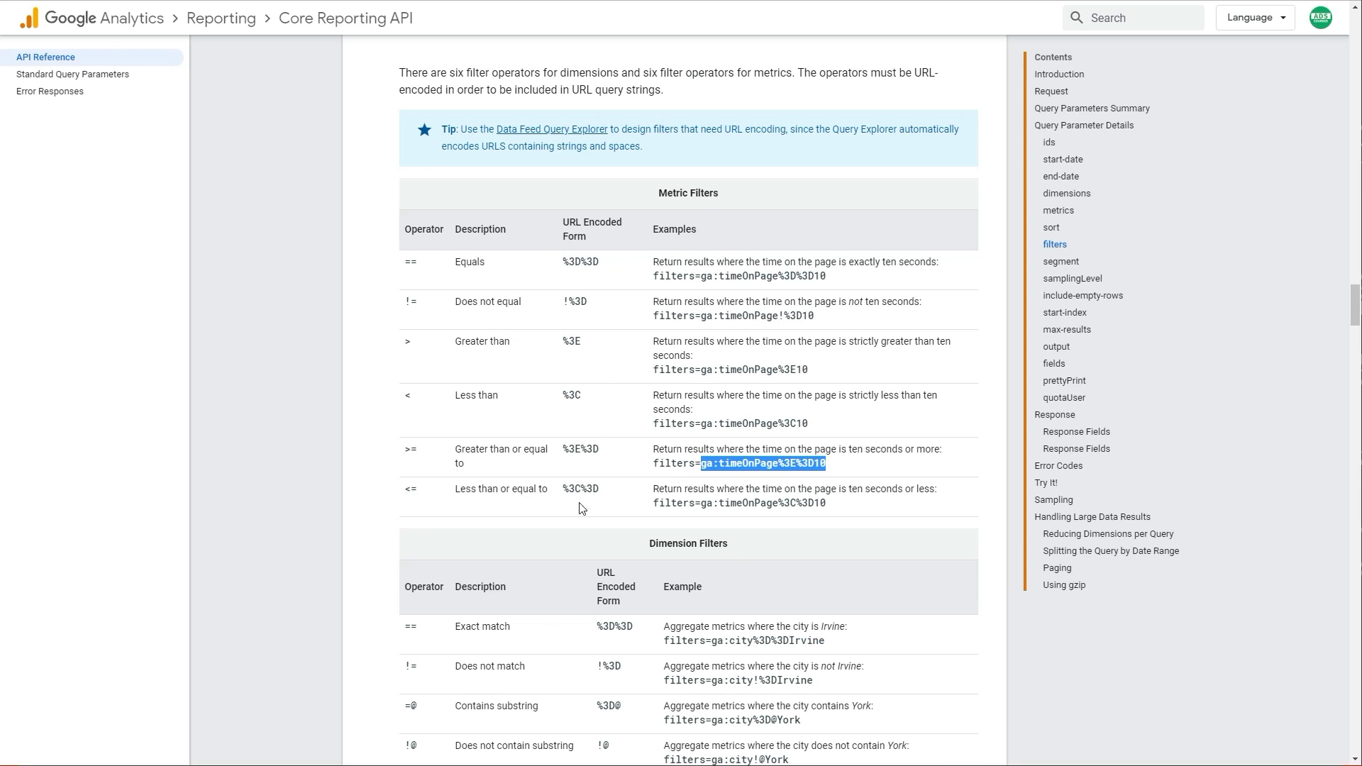
scroll(582, 511, "down", 1)
scroll(559, 493, "up", 1)
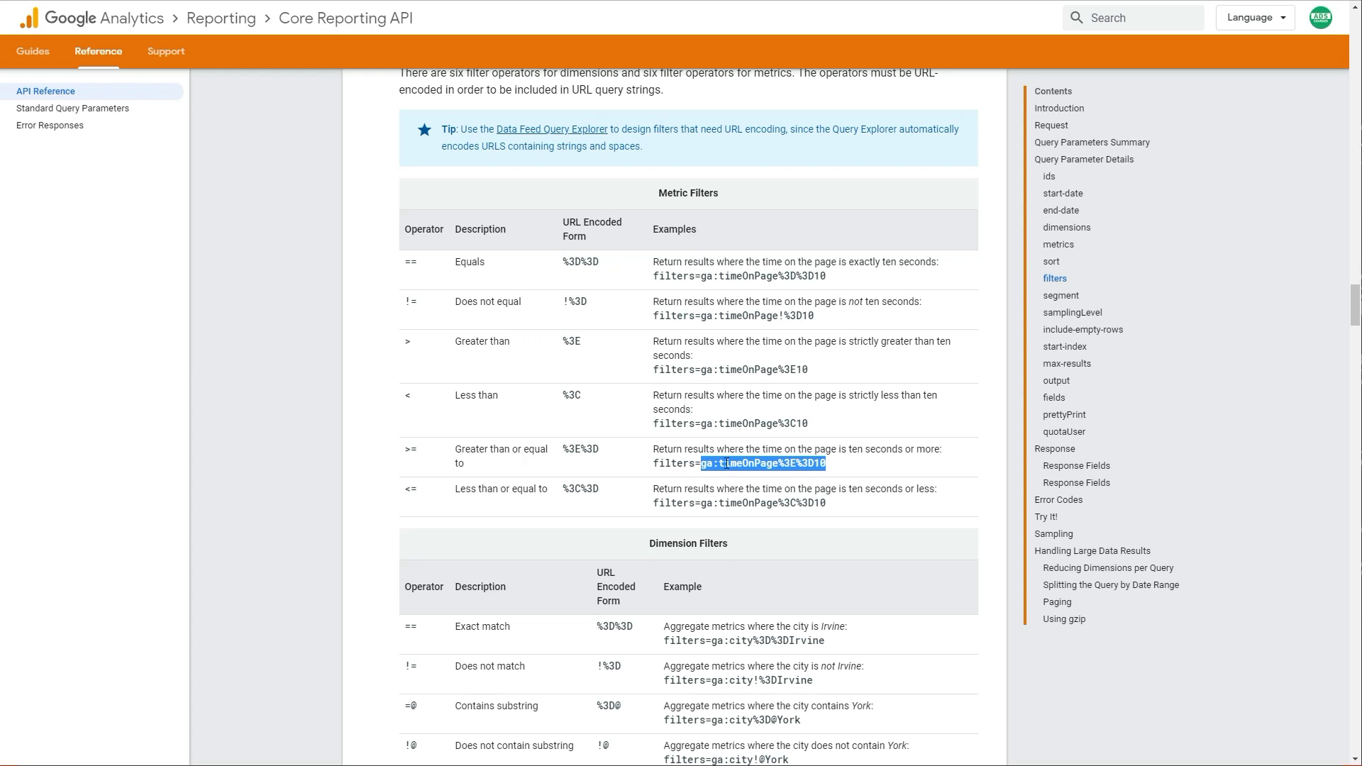
left_click(706, 464)
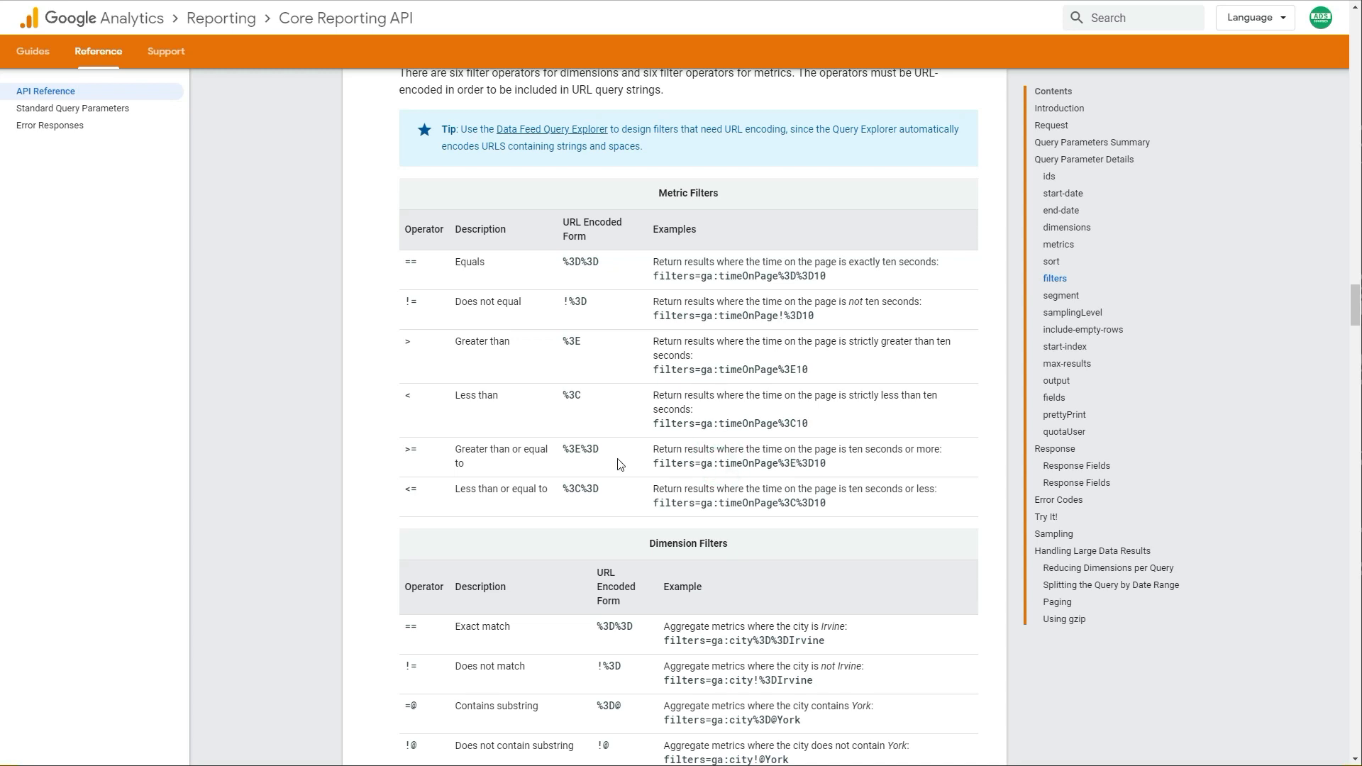
double_click(411, 451)
mouse_move(569, 450)
left_mouse_down()
mouse_move(600, 450)
mouse_move(565, 449)
left_mouse_up()
left_click_drag(701, 465, 867, 468)
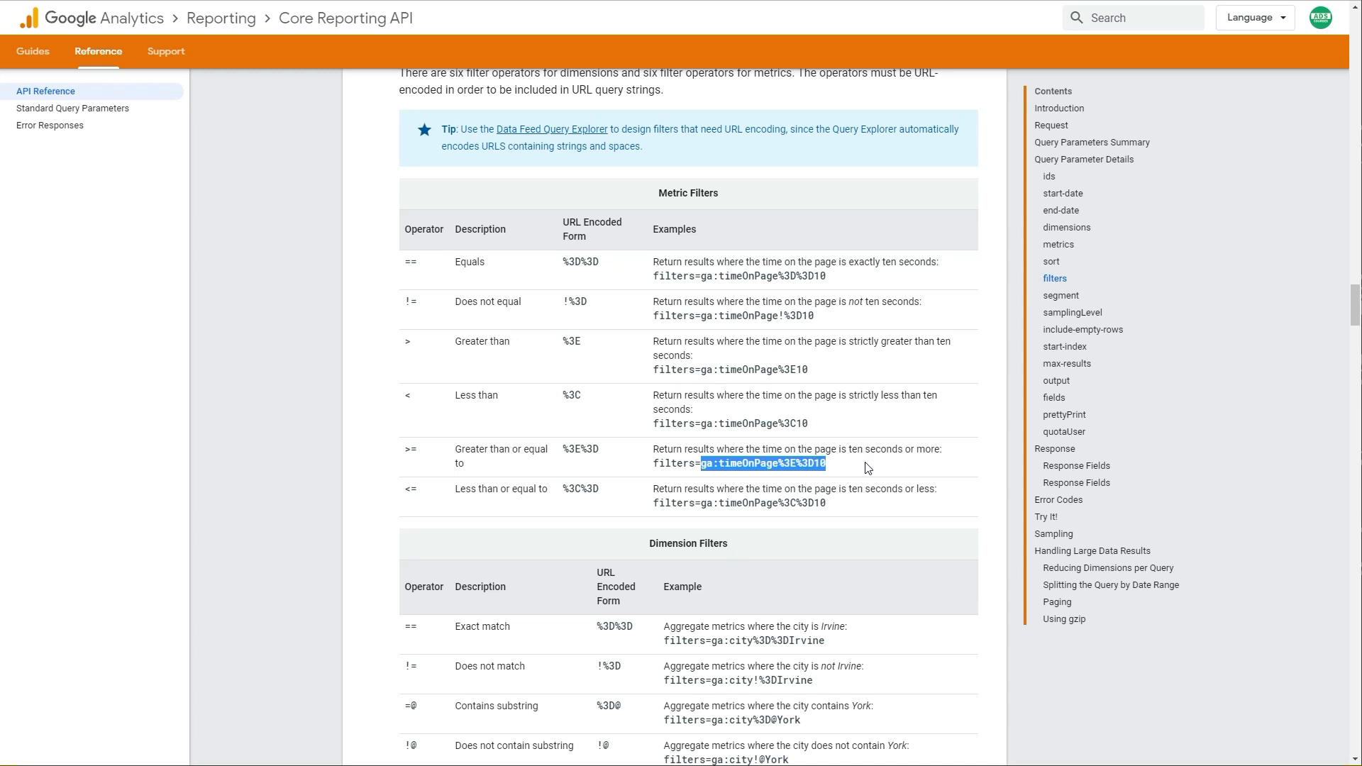
key("ctrl+c")
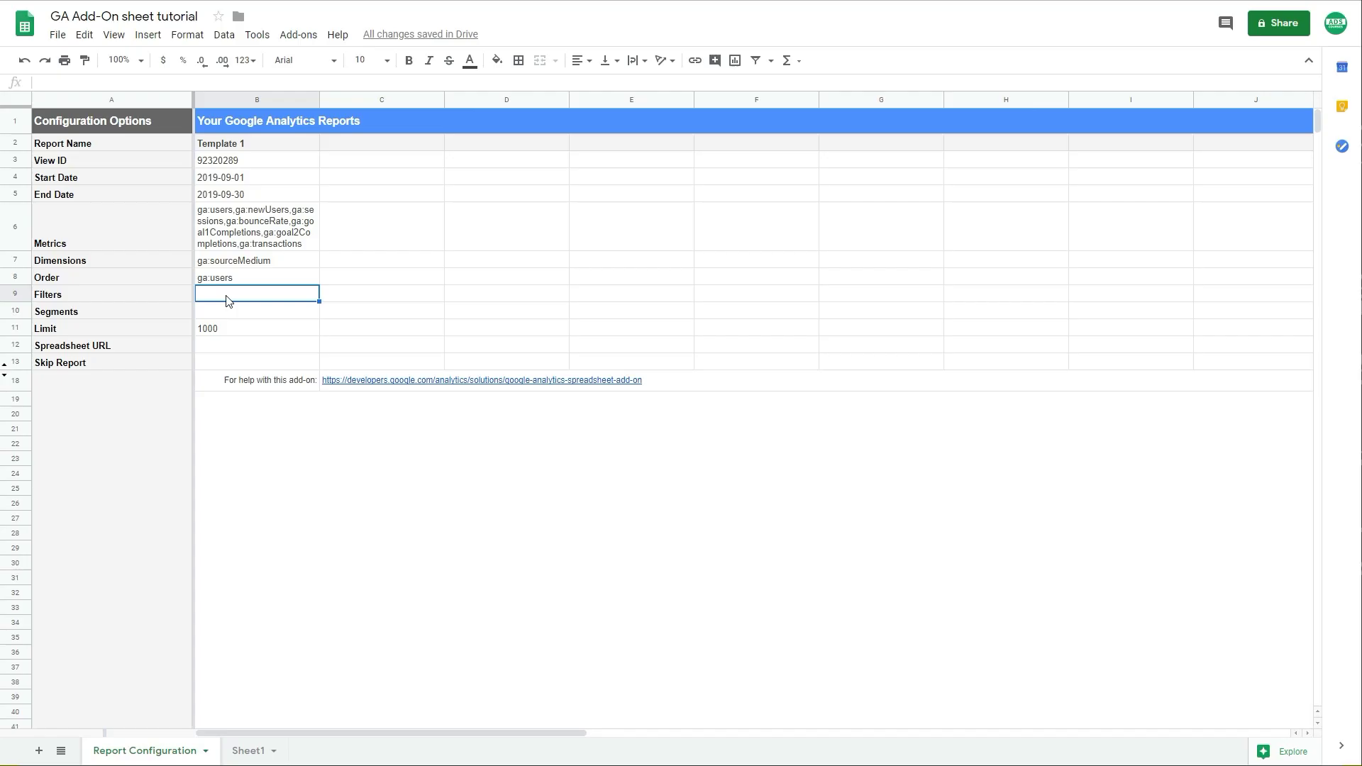
Step: Paste ga:timeOnPage%3E%3D10 as the report's Filters value in the spreadsheet
double_click(227, 298)
key("ctrl+v")
key("Tab")
left_click(298, 295)
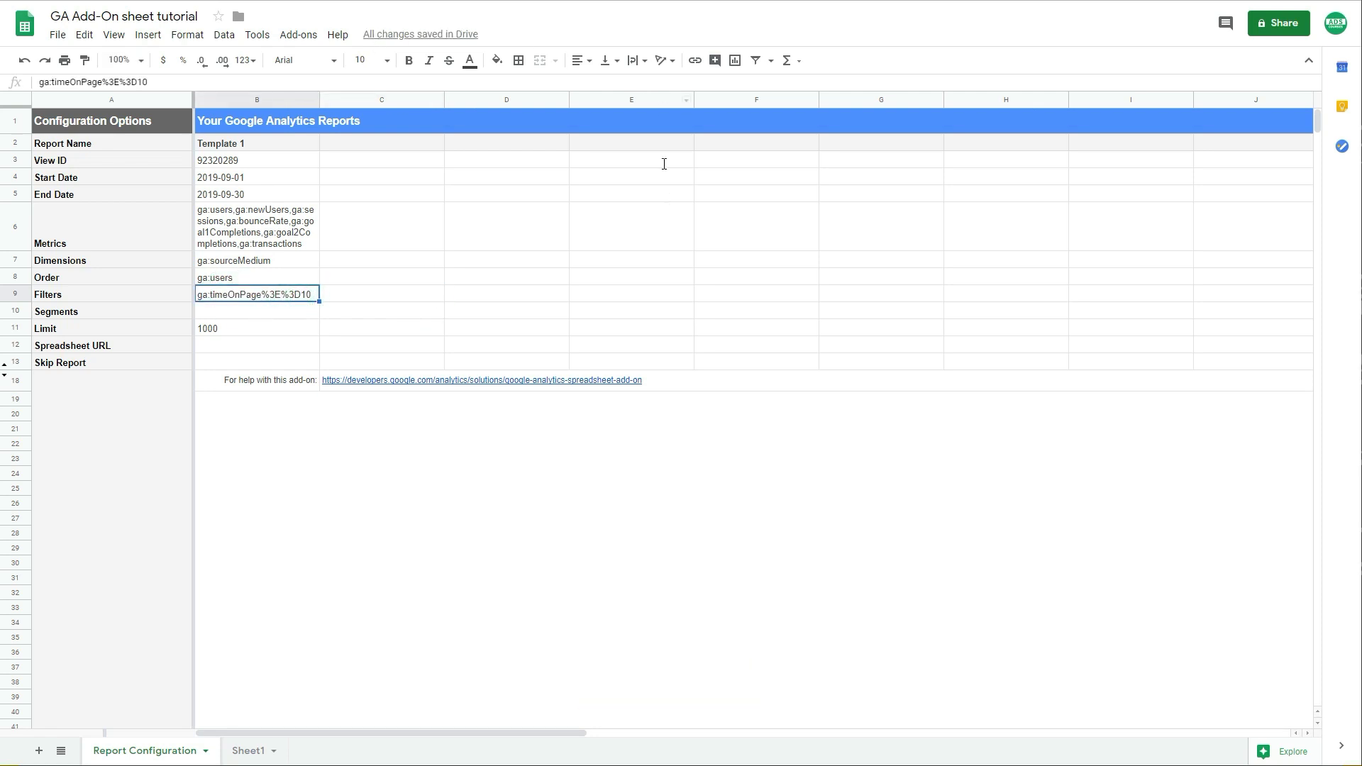
Step: Leave the report's Segments setting empty and clear its Limit value
left_click(261, 310)
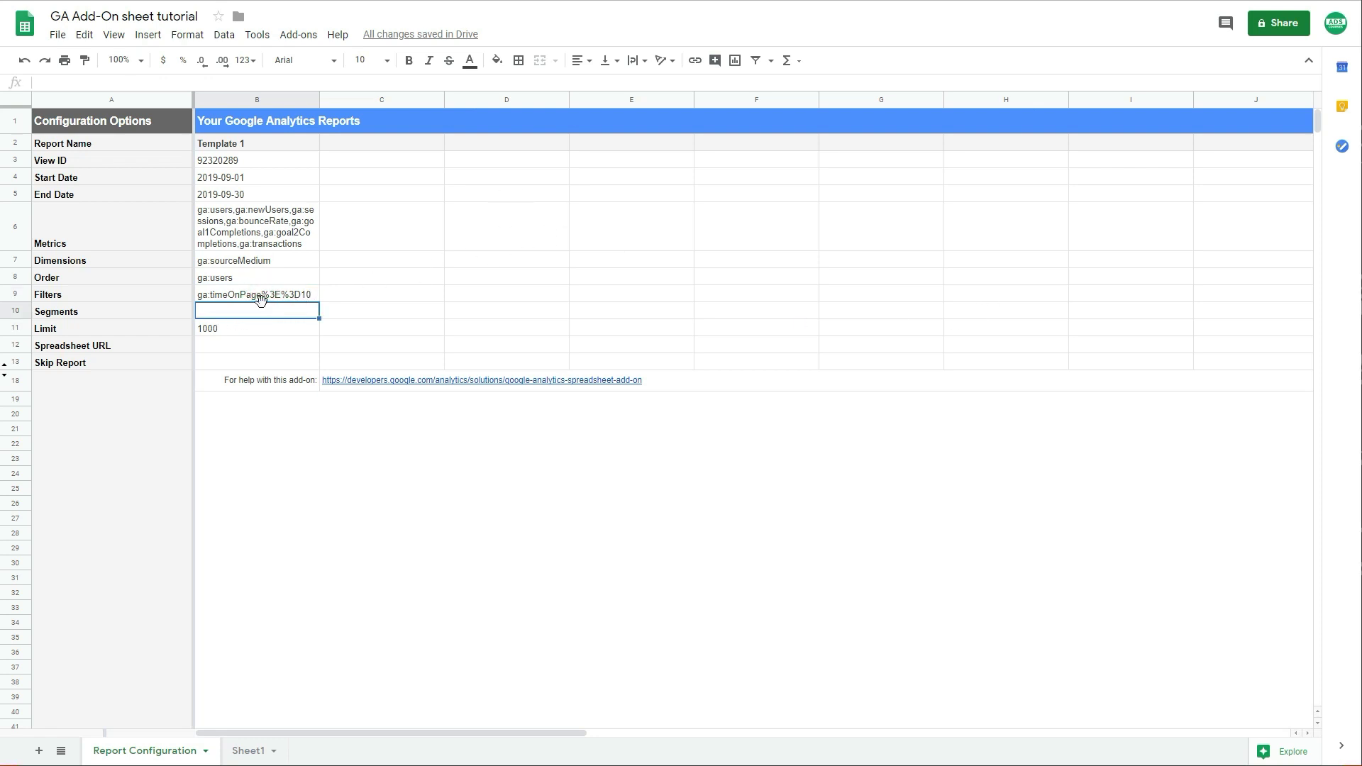
left_click(250, 329)
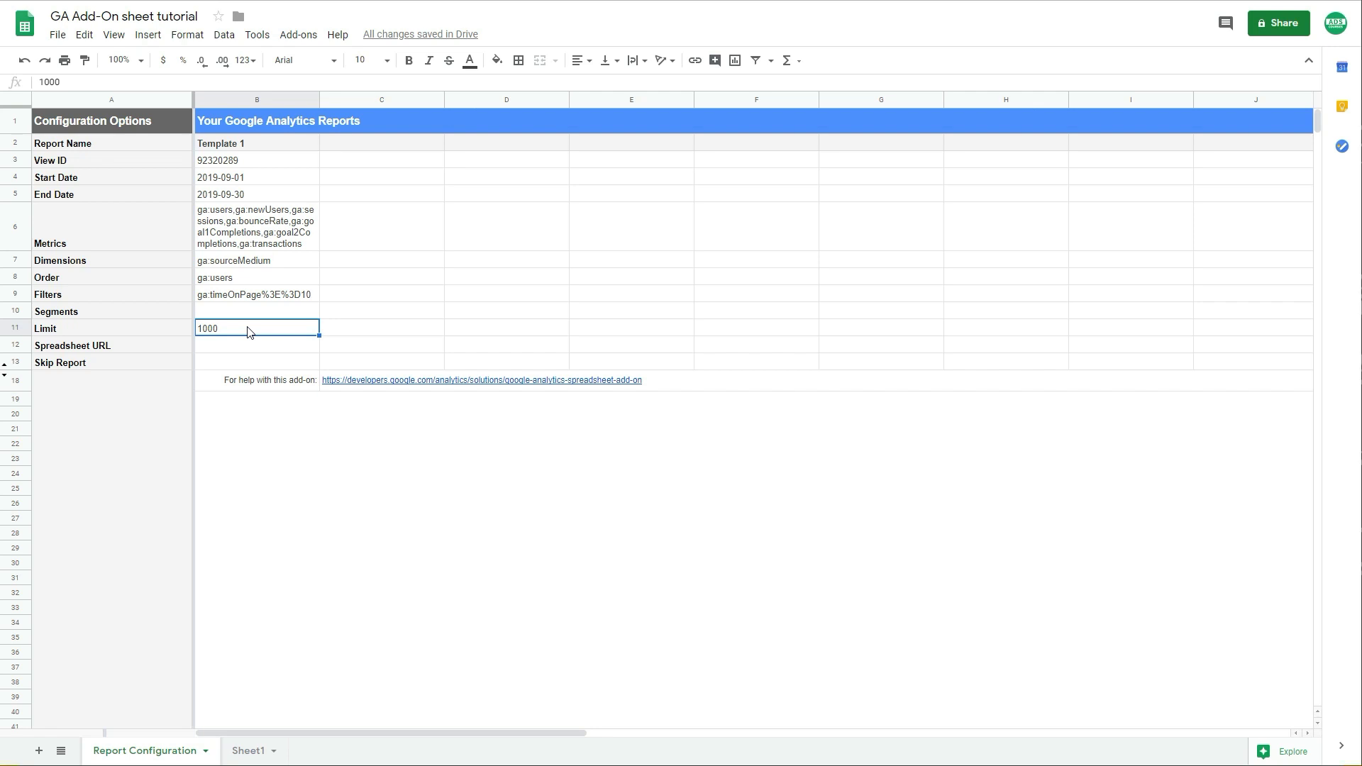
key("BackSpace")
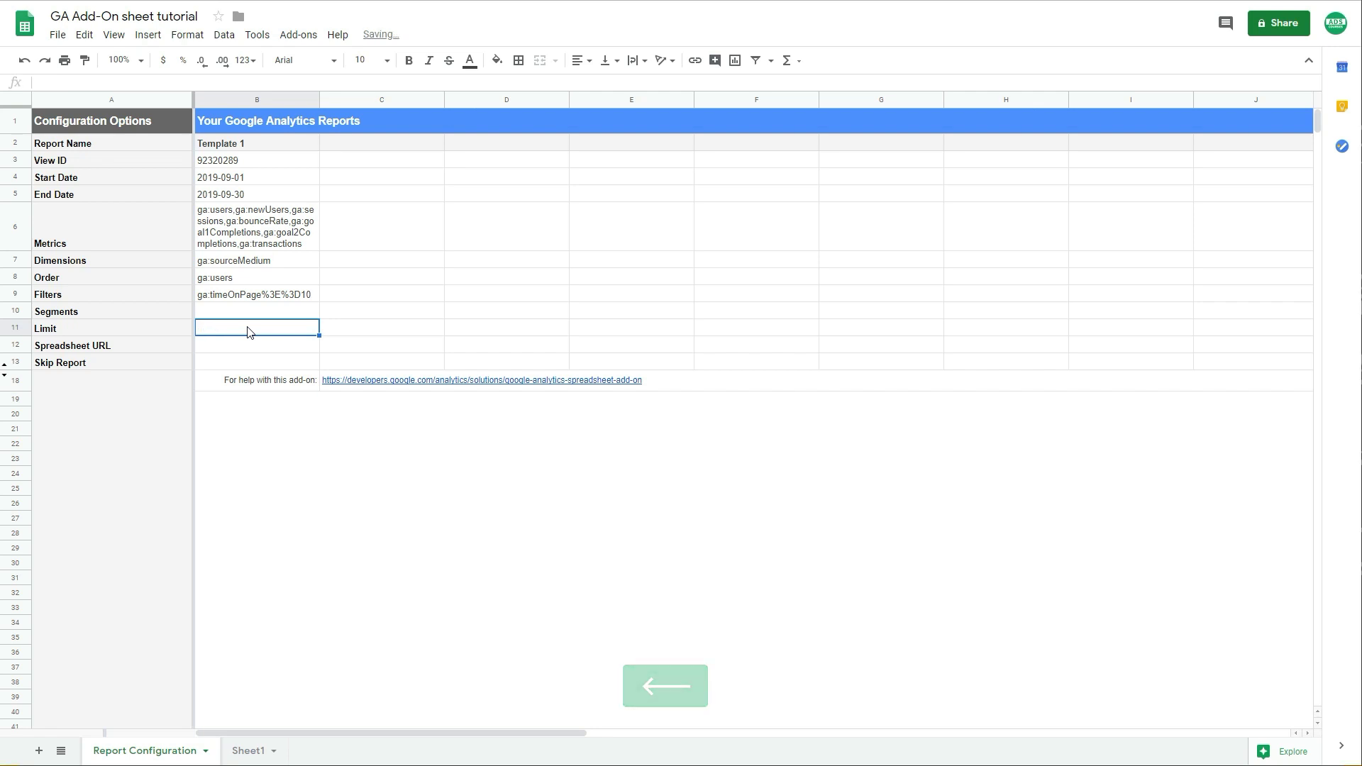
Step: Review the empty Spreadsheet URL and Skip Report settings and the free columns for additional reports
left_click(290, 347)
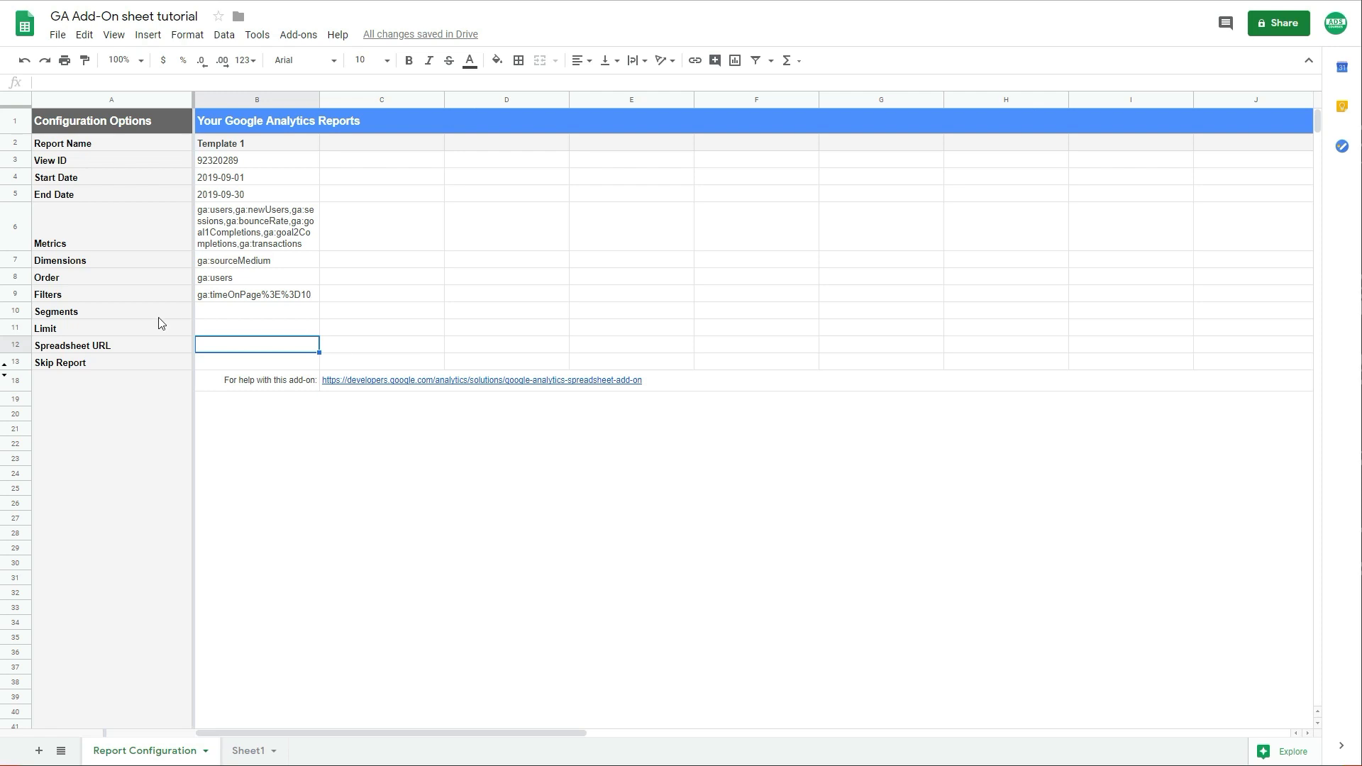
double_click(226, 343)
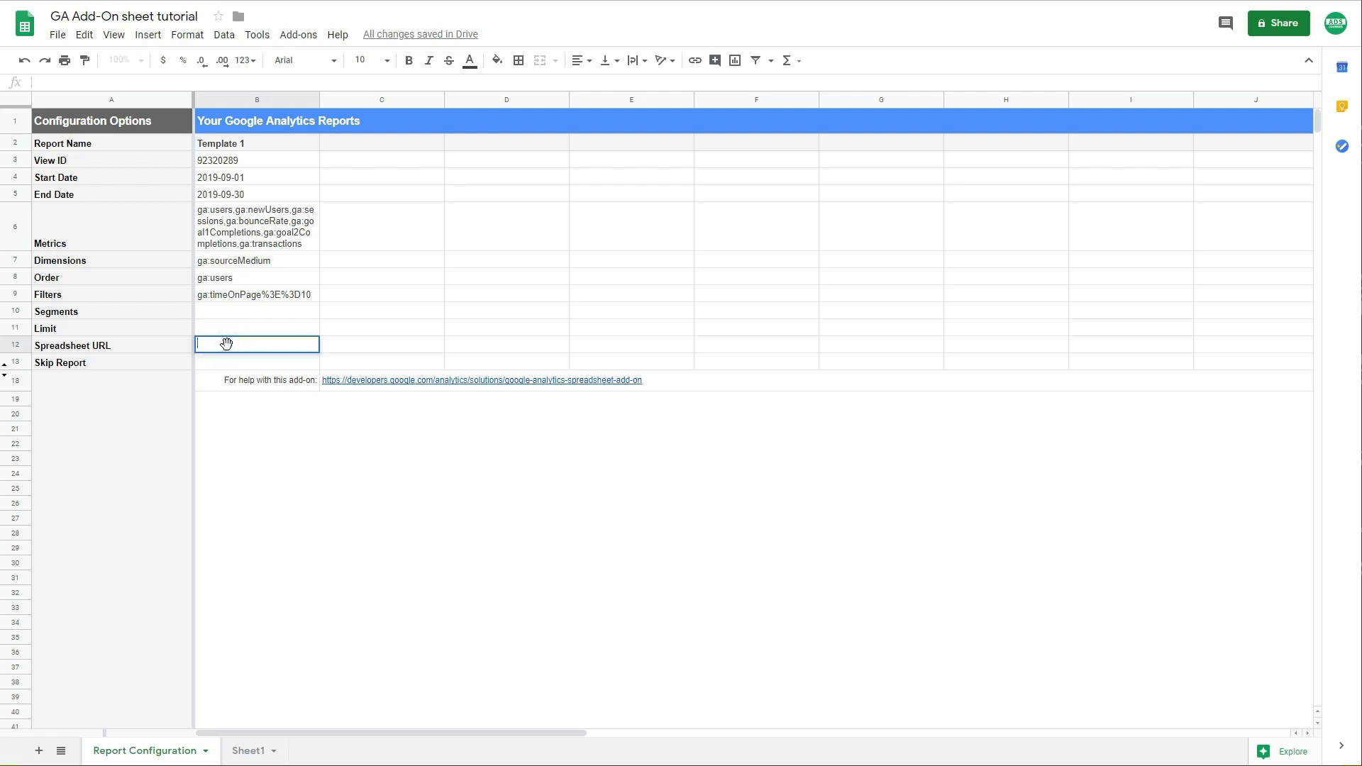
left_click(313, 359)
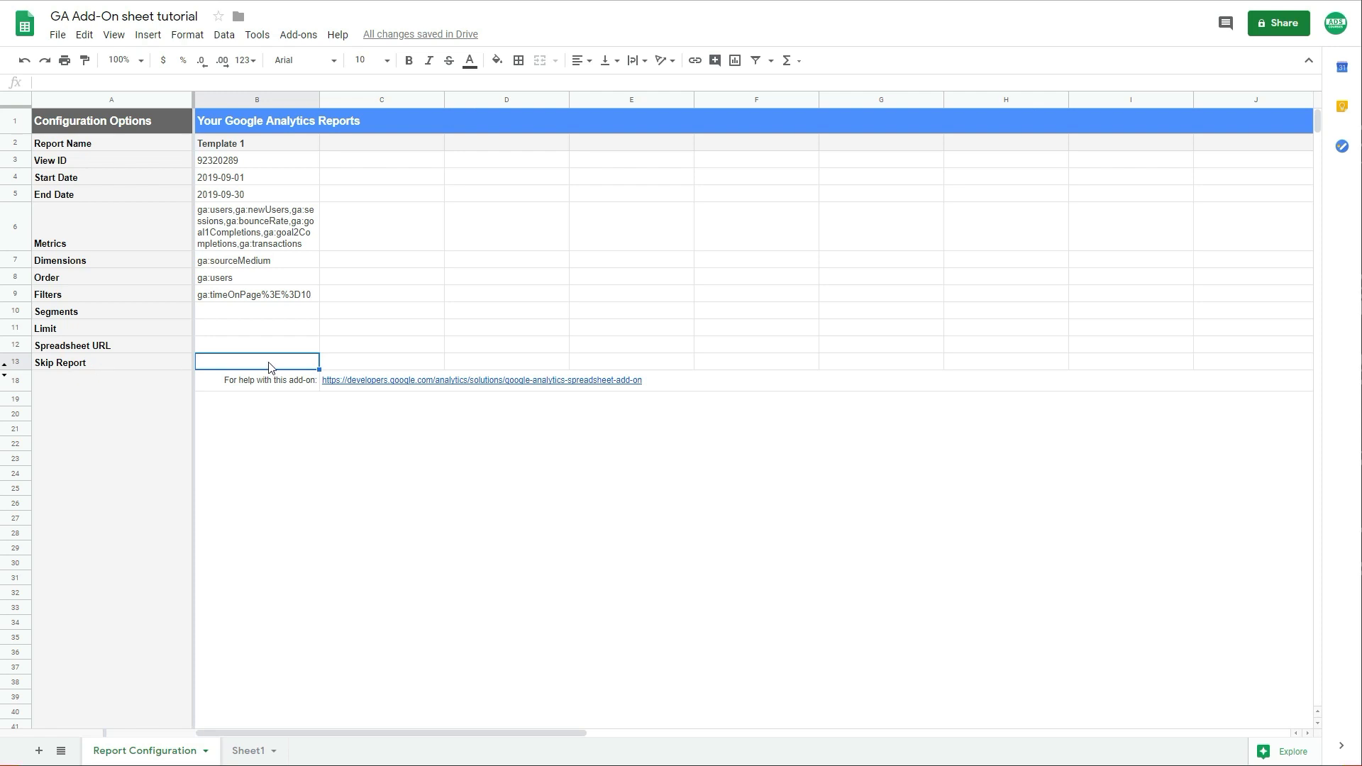
left_click(337, 145)
left_click(474, 150)
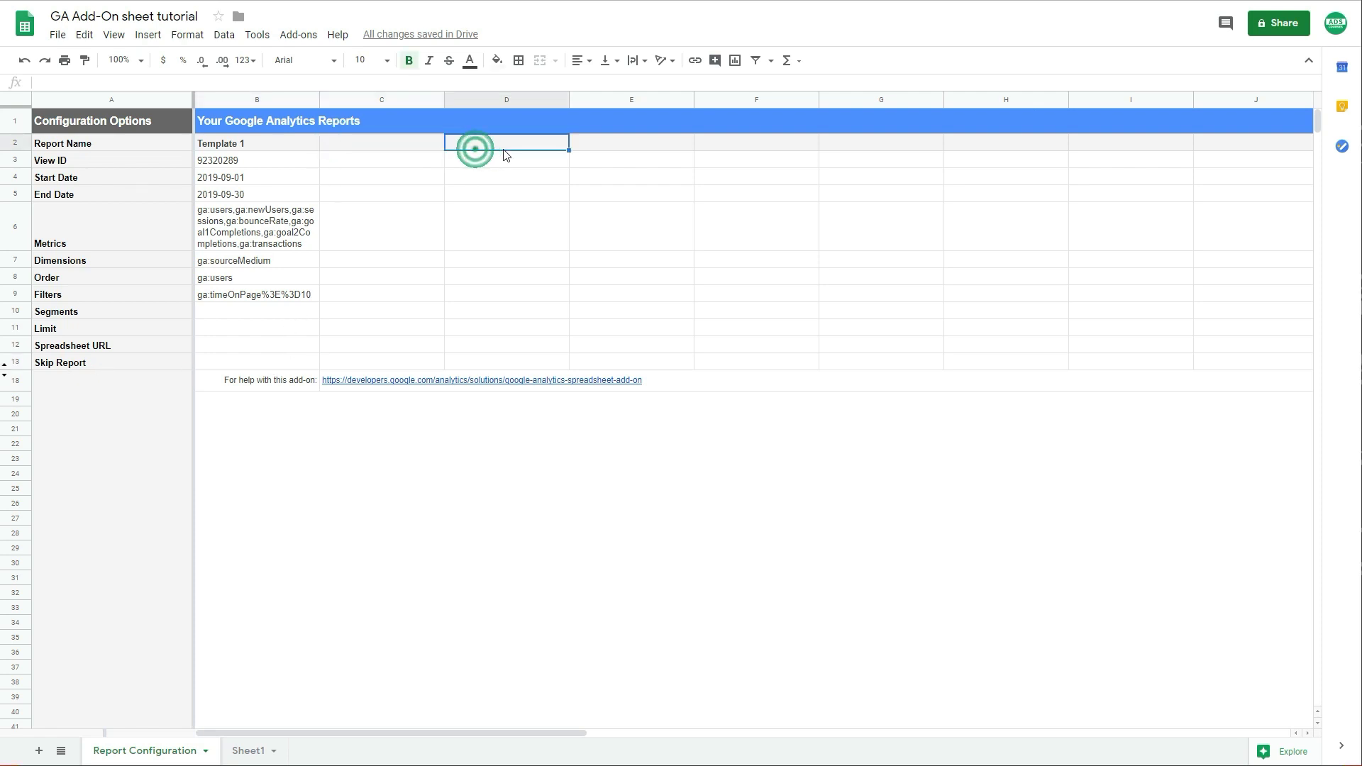
left_click(578, 145)
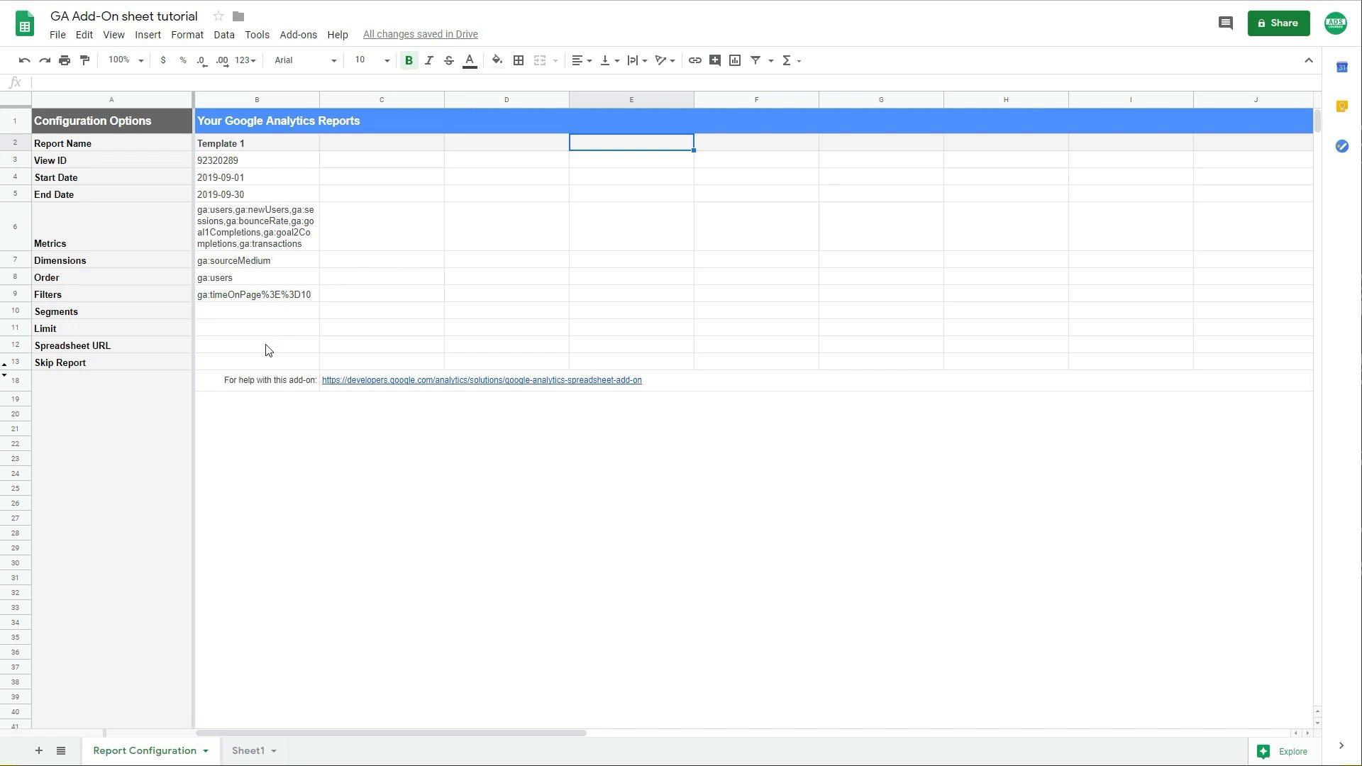
left_click(336, 144)
left_click(469, 147)
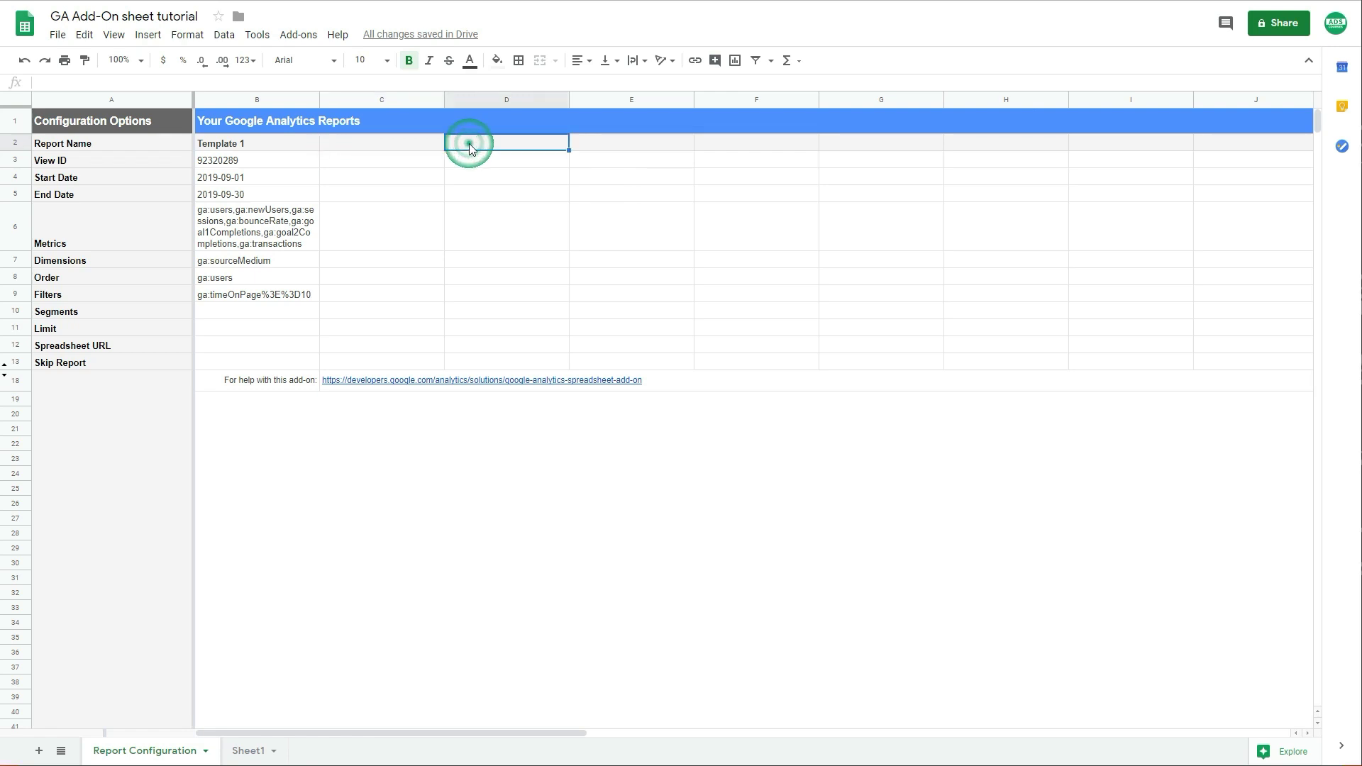
left_click(614, 147)
left_click(714, 145)
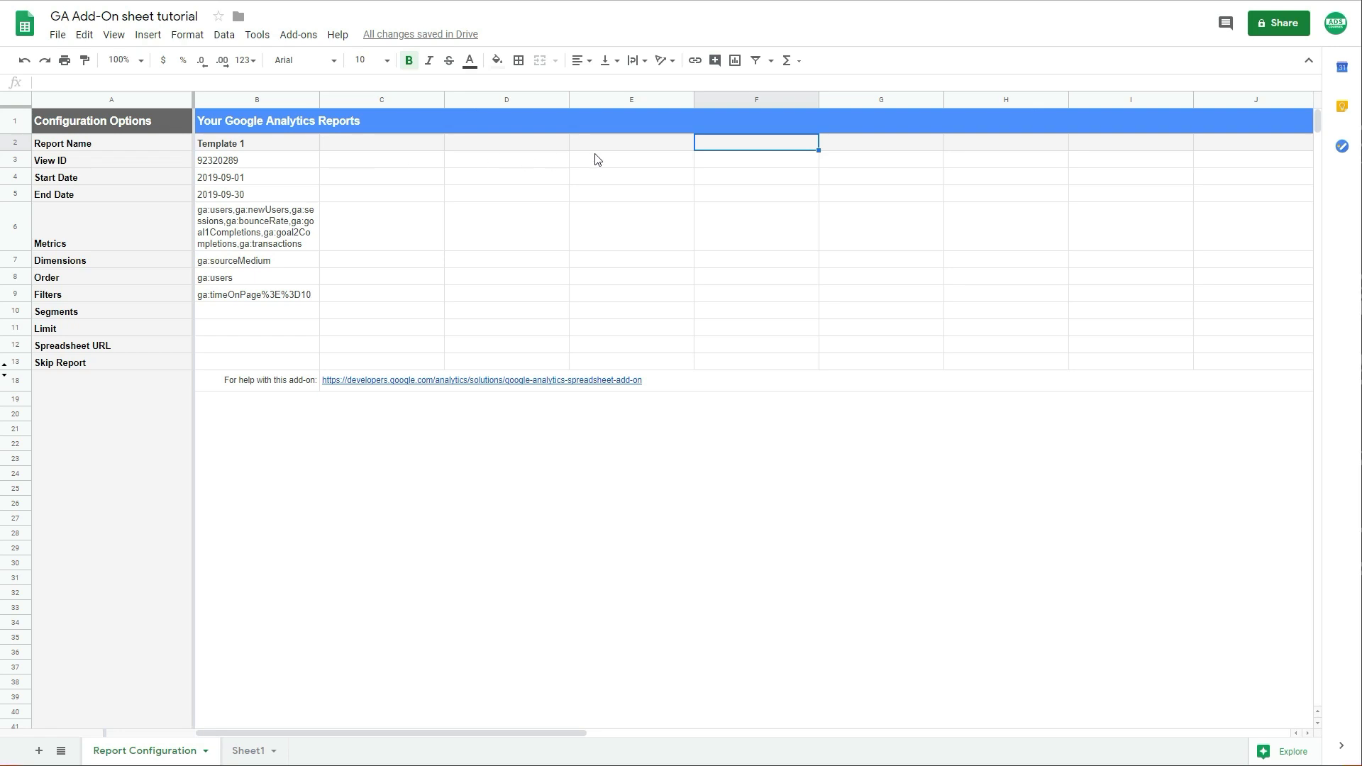
left_click(676, 145)
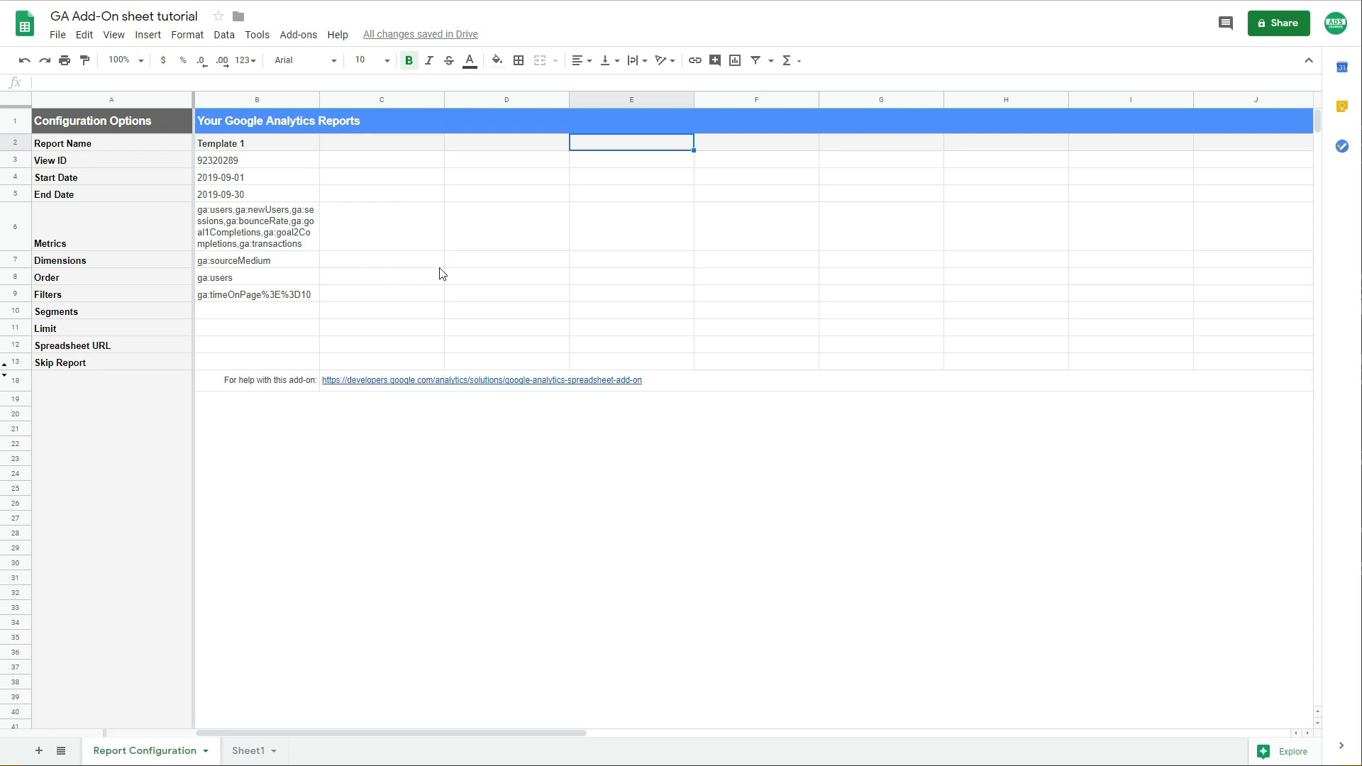
left_click(311, 35)
left_click(343, 94)
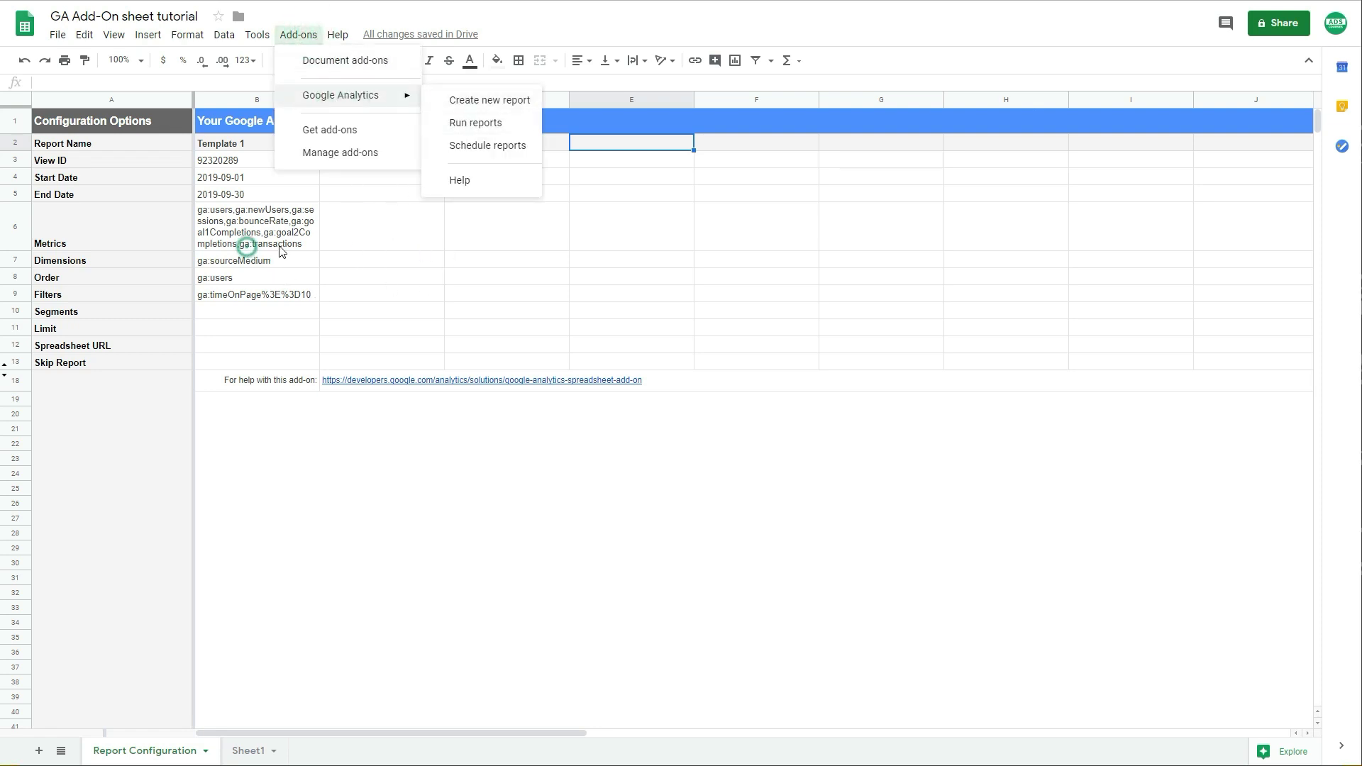
left_click_drag(248, 251, 569, 261)
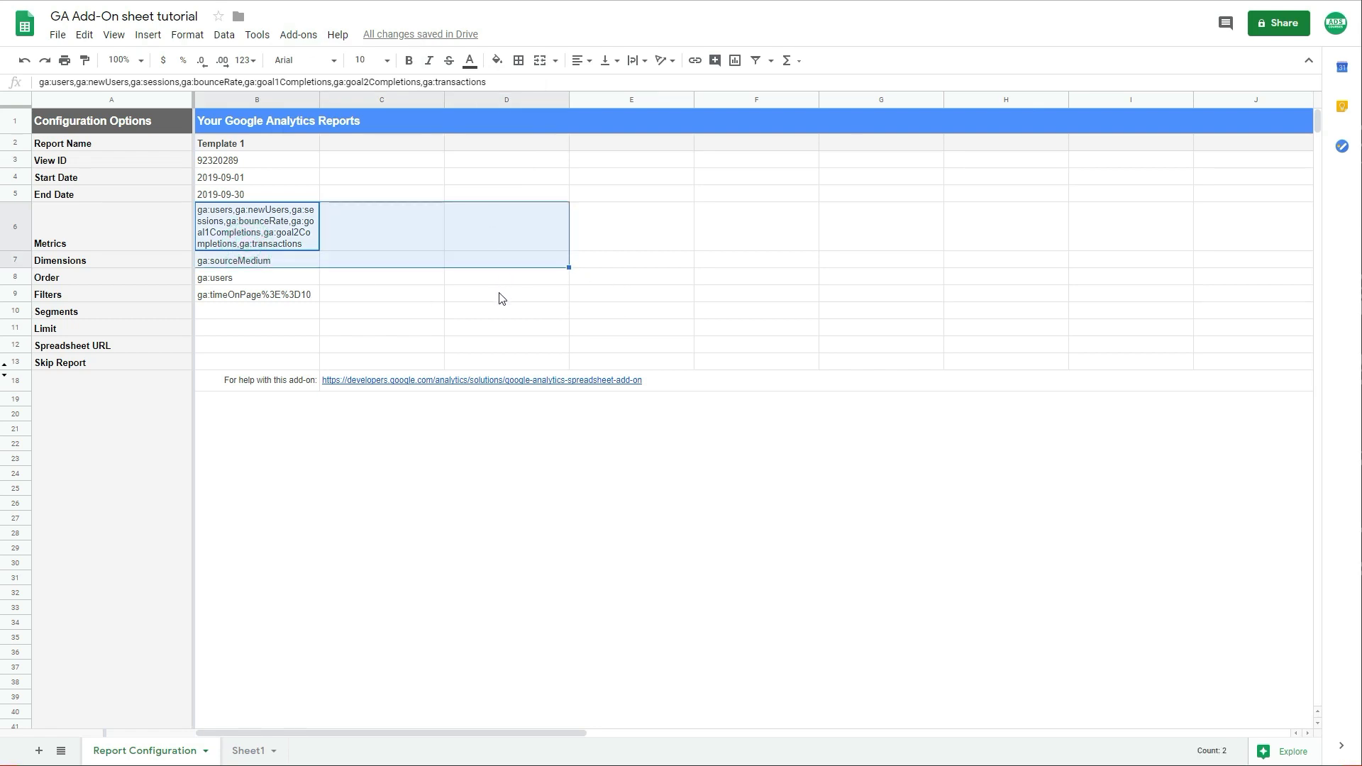
Step: Set the Template 1 report's Skip Report option to TRUE
left_click(221, 365)
type("reo")
key("BackSpace")
key("BackSpace")
key("BackSpace")
type("TRUE")
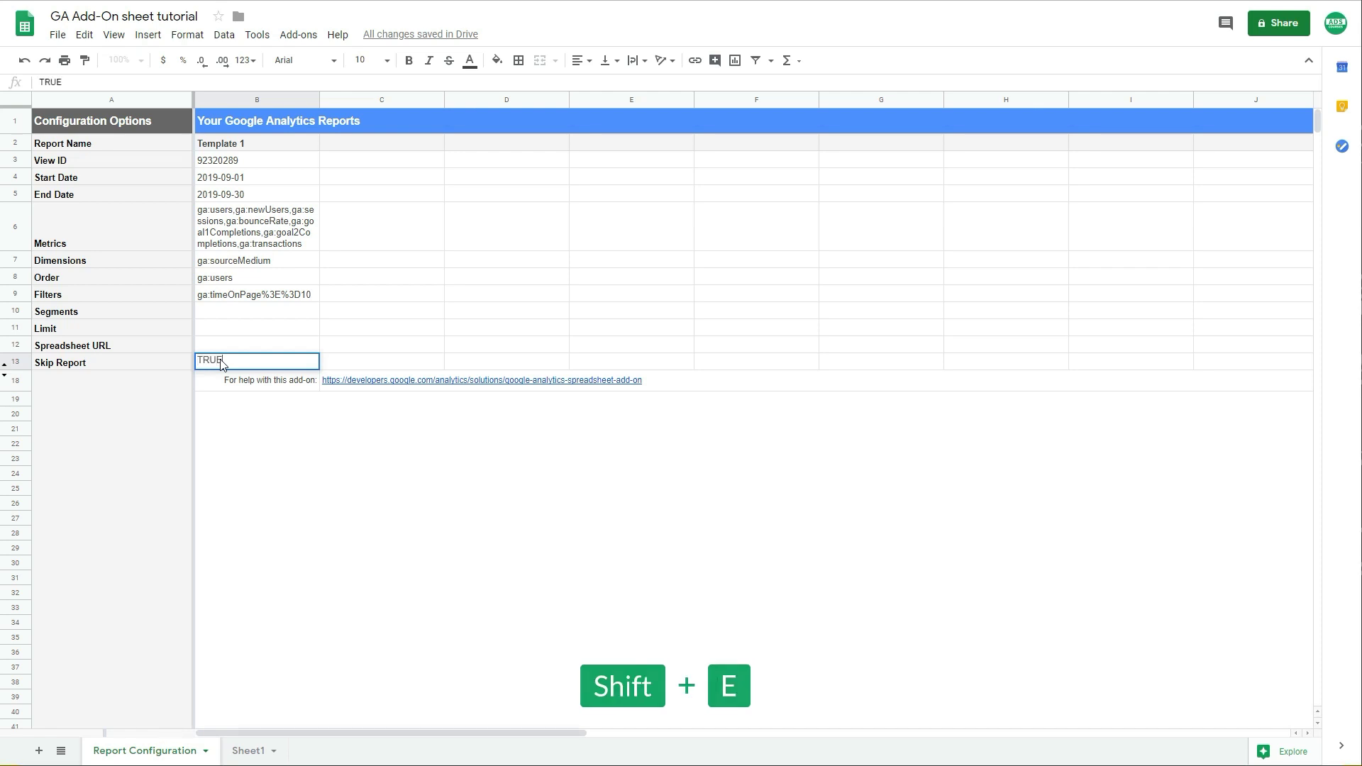
key("Return")
Step: Clear the Template 1 report's Skip Report value
left_click(220, 364)
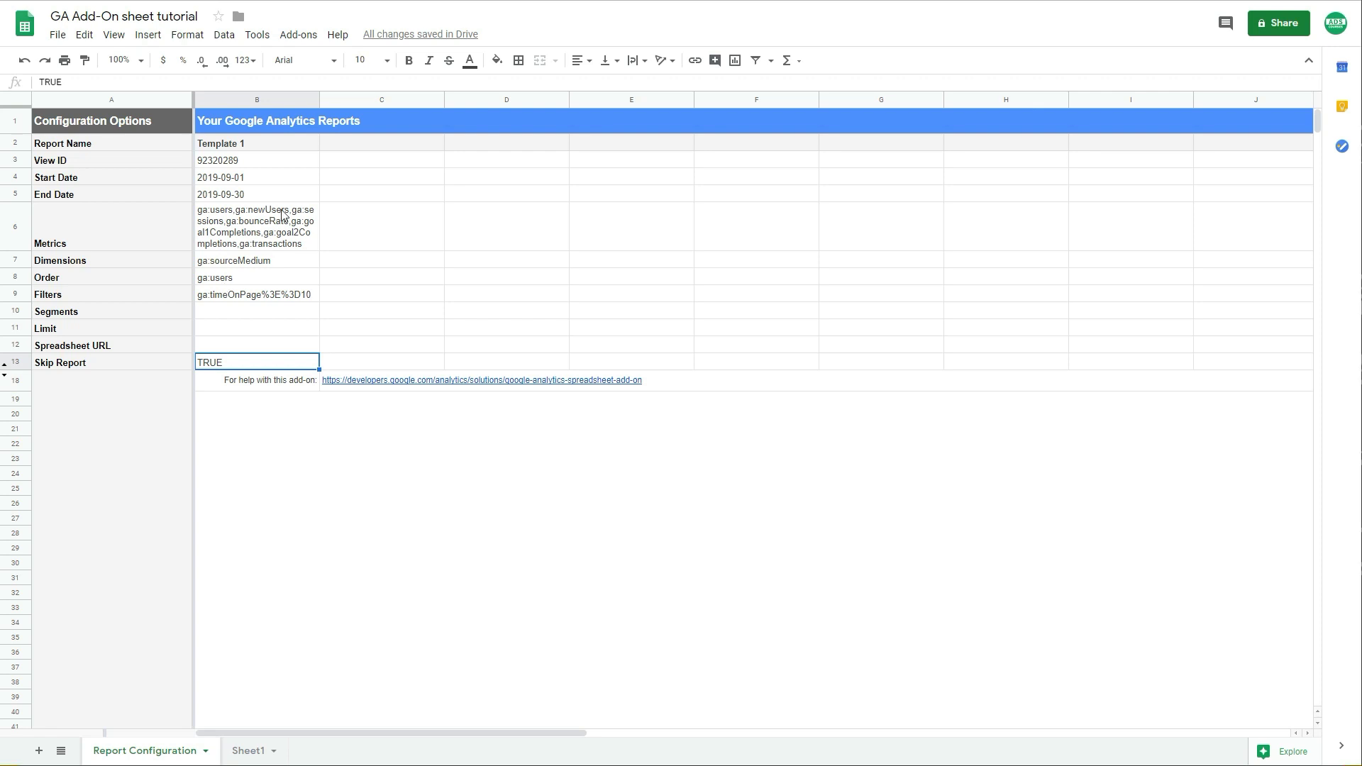
left_click(268, 364)
key("Delete")
Step: Unhide the configuration rows below Skip Report and set the report's Sampling Level to HIGHER_PRECISION
left_click(6, 378)
left_click(216, 399)
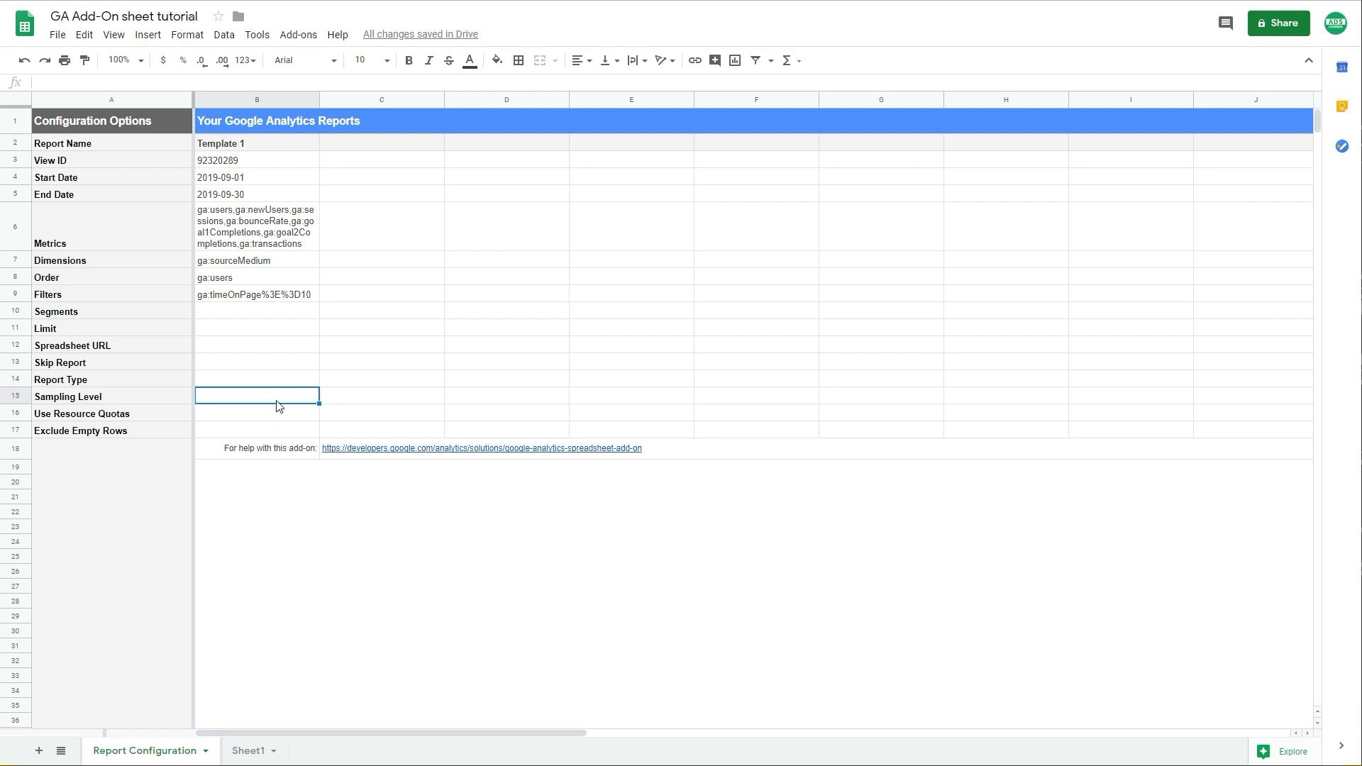
type("HIGHER_PRECISION")
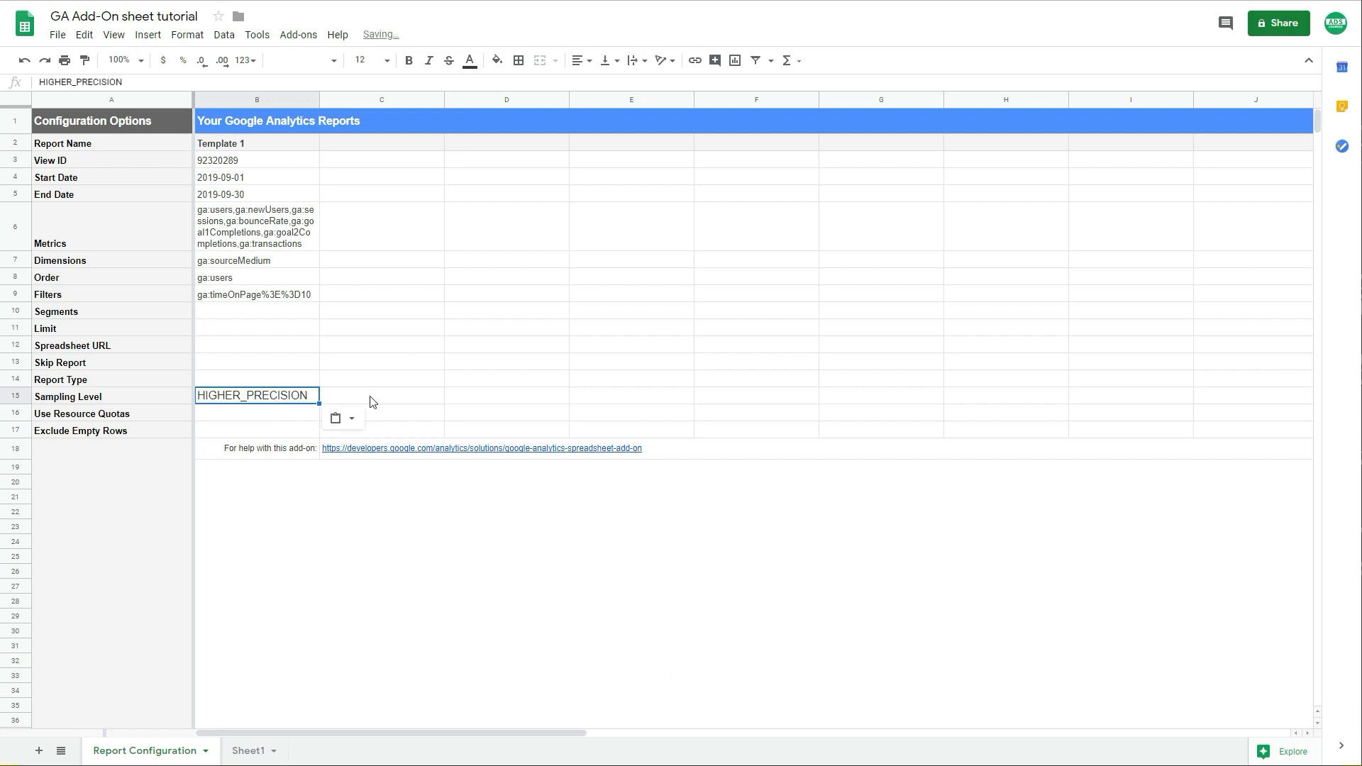
left_click(364, 403)
left_click(316, 405)
Step: Review the Use Resource Quotas and Exclude Empty Rows settings and leave both empty
left_click(237, 417)
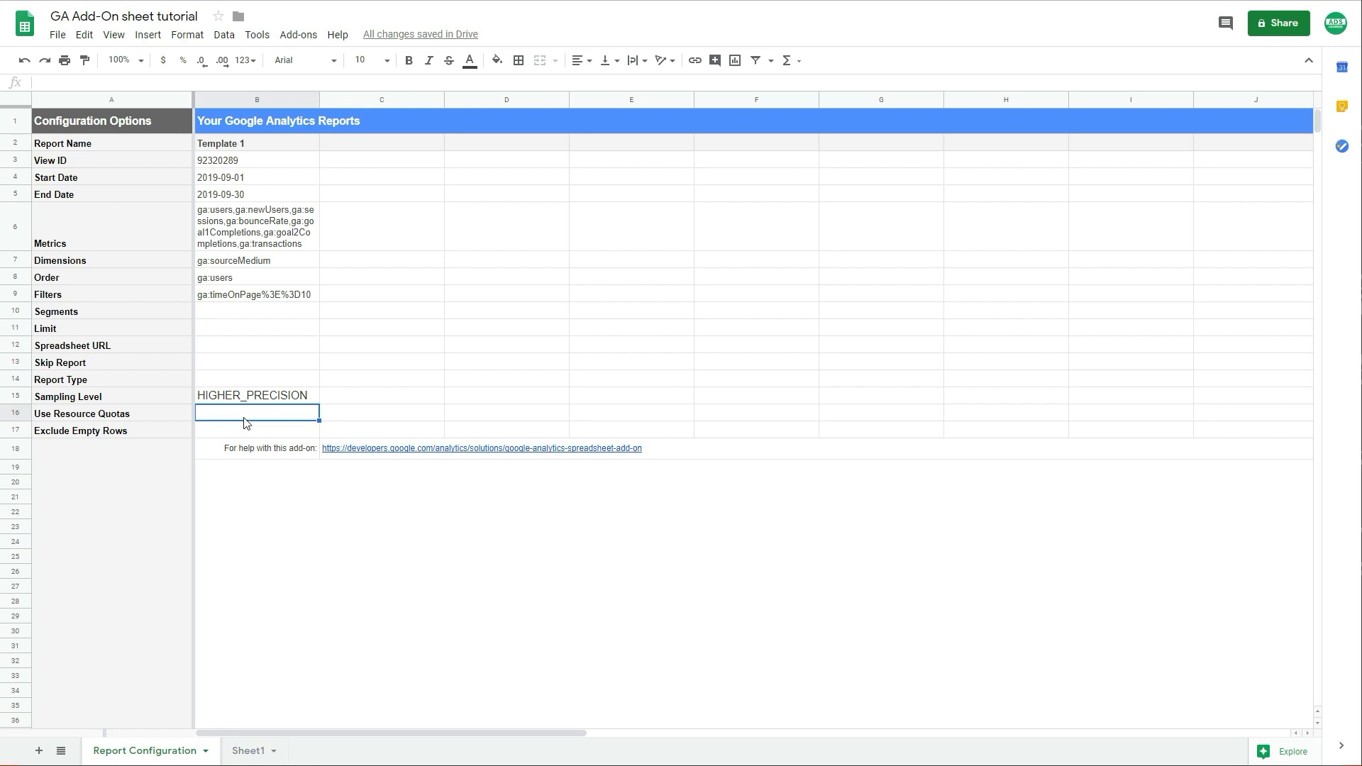
left_click(250, 430)
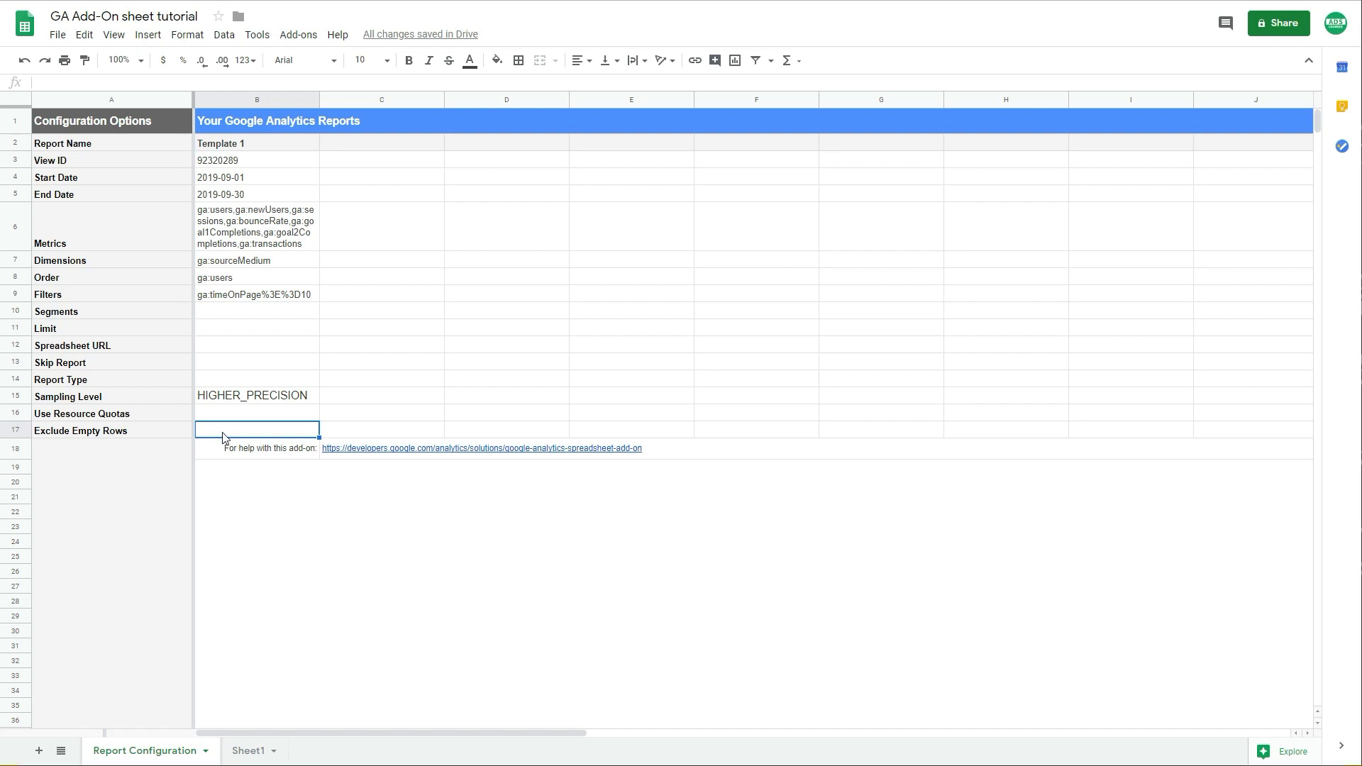
left_click(334, 396)
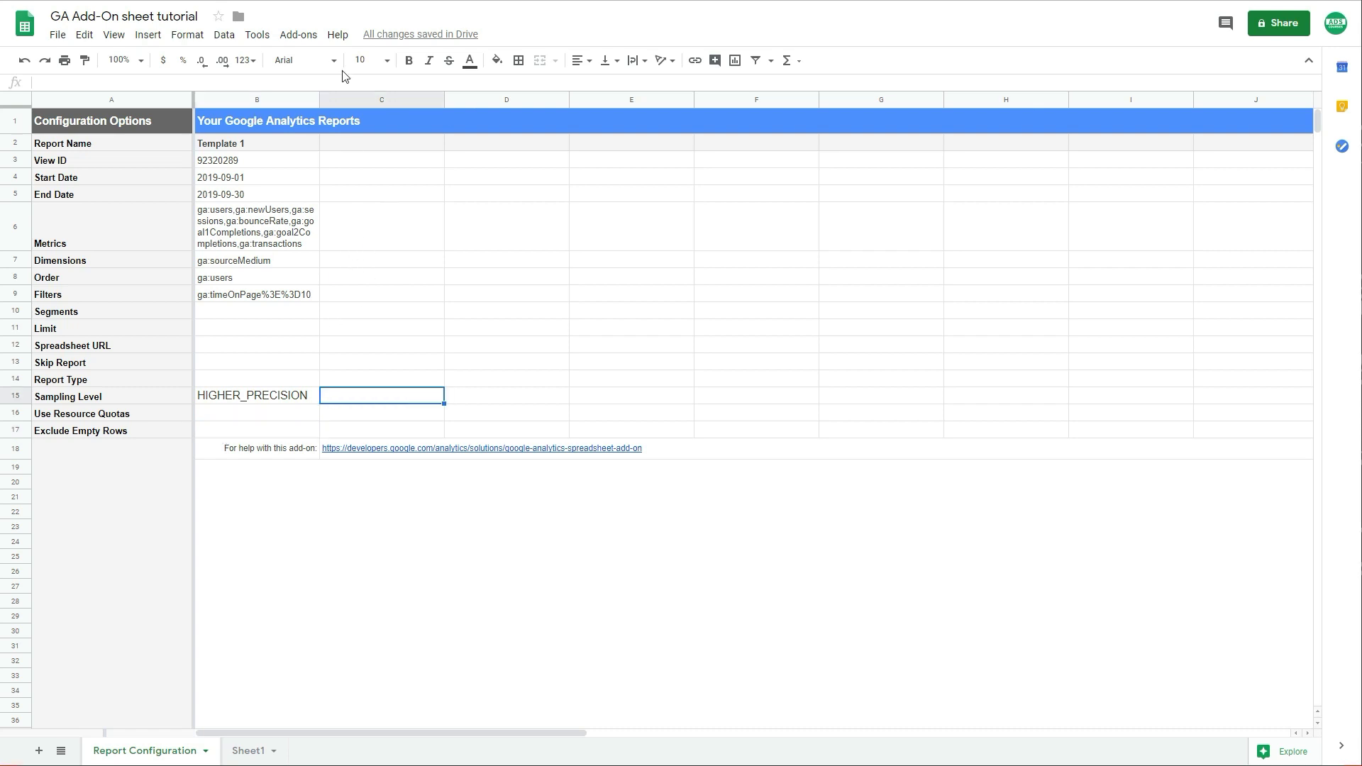
Step: Examine the frequency and time-slot options for running Google Analytics reports automatically, and close the scheduling dialog without saving
left_click(315, 40)
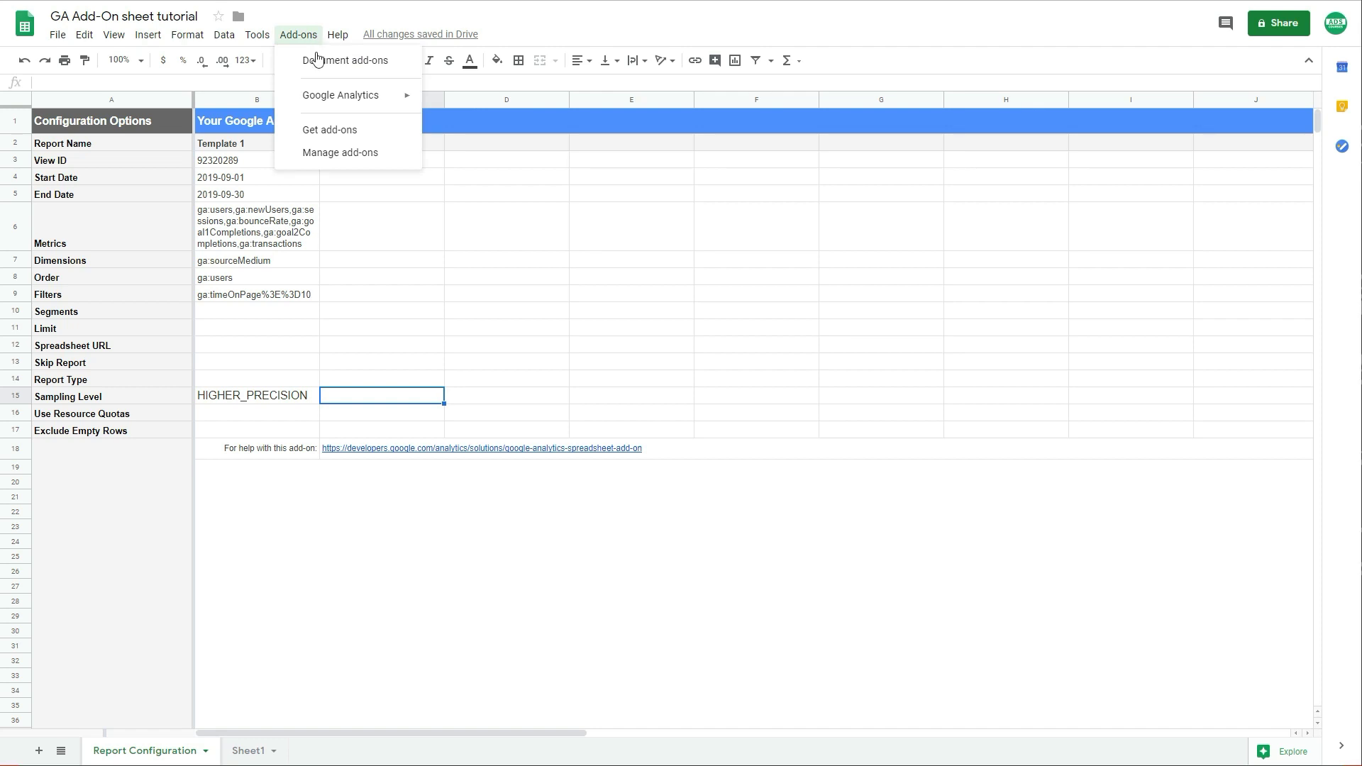
mouse_move(359, 95)
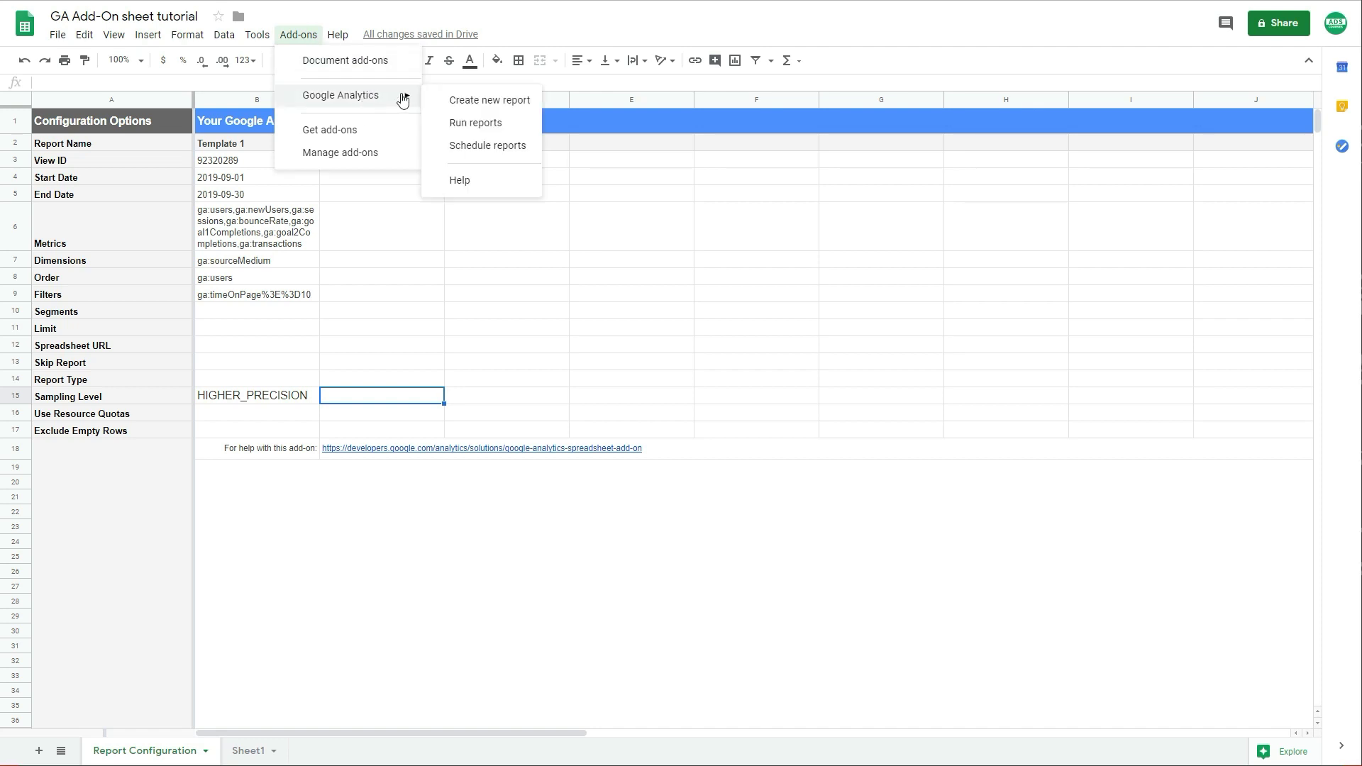
left_click(495, 147)
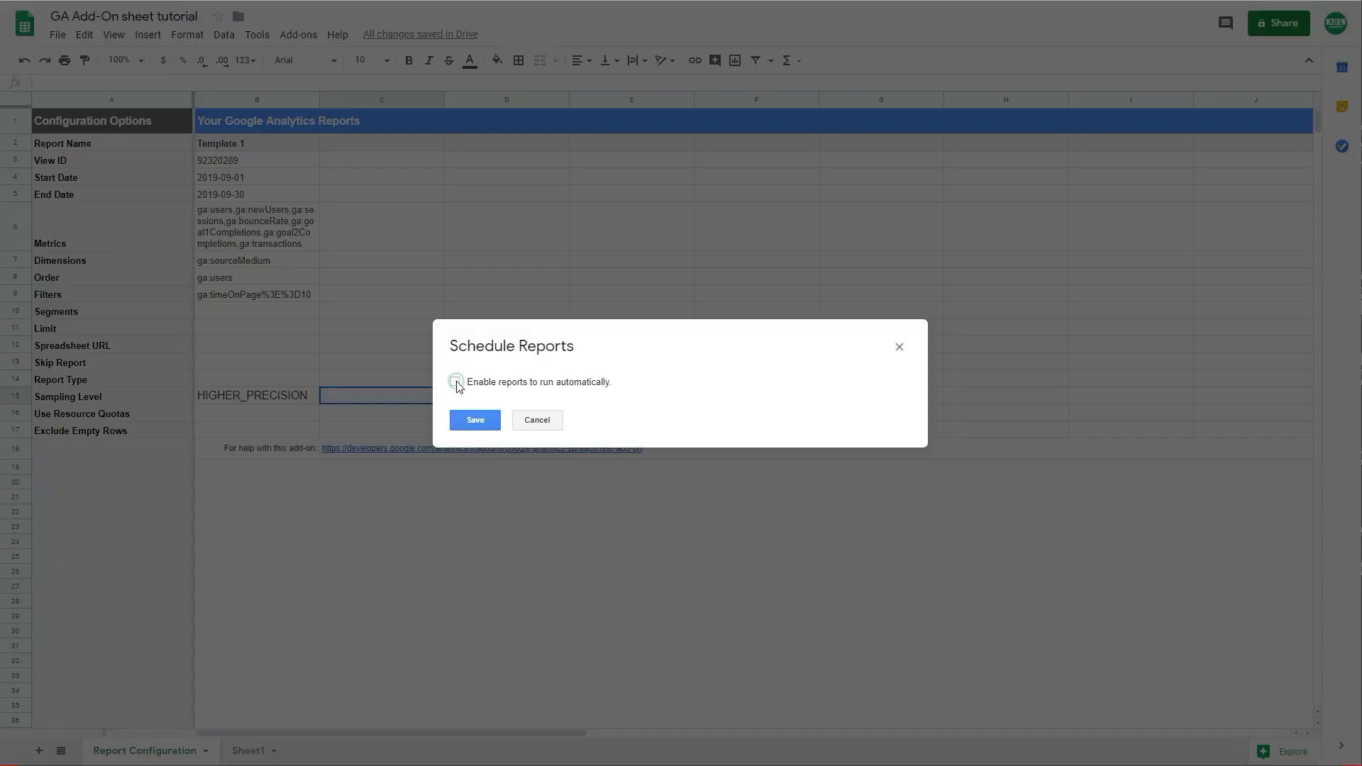
left_click(456, 383)
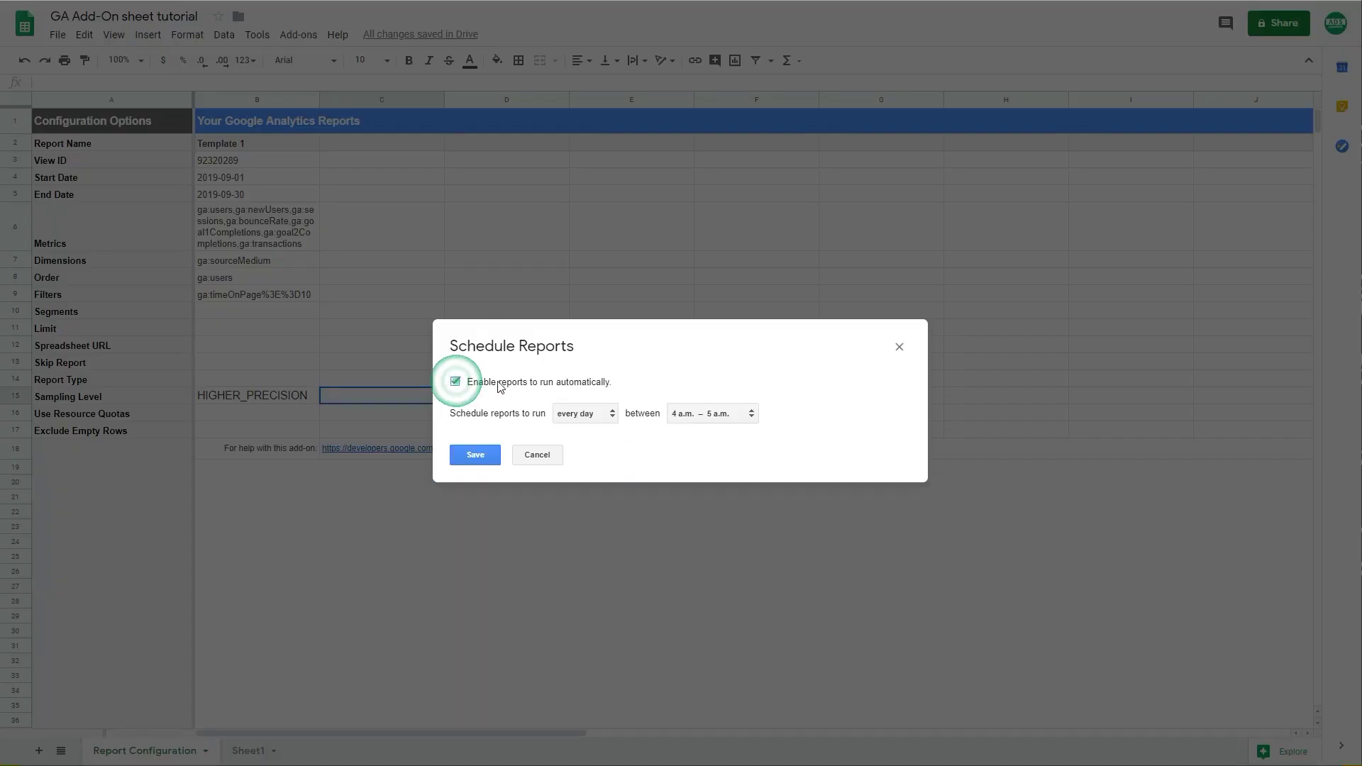
left_click(570, 419)
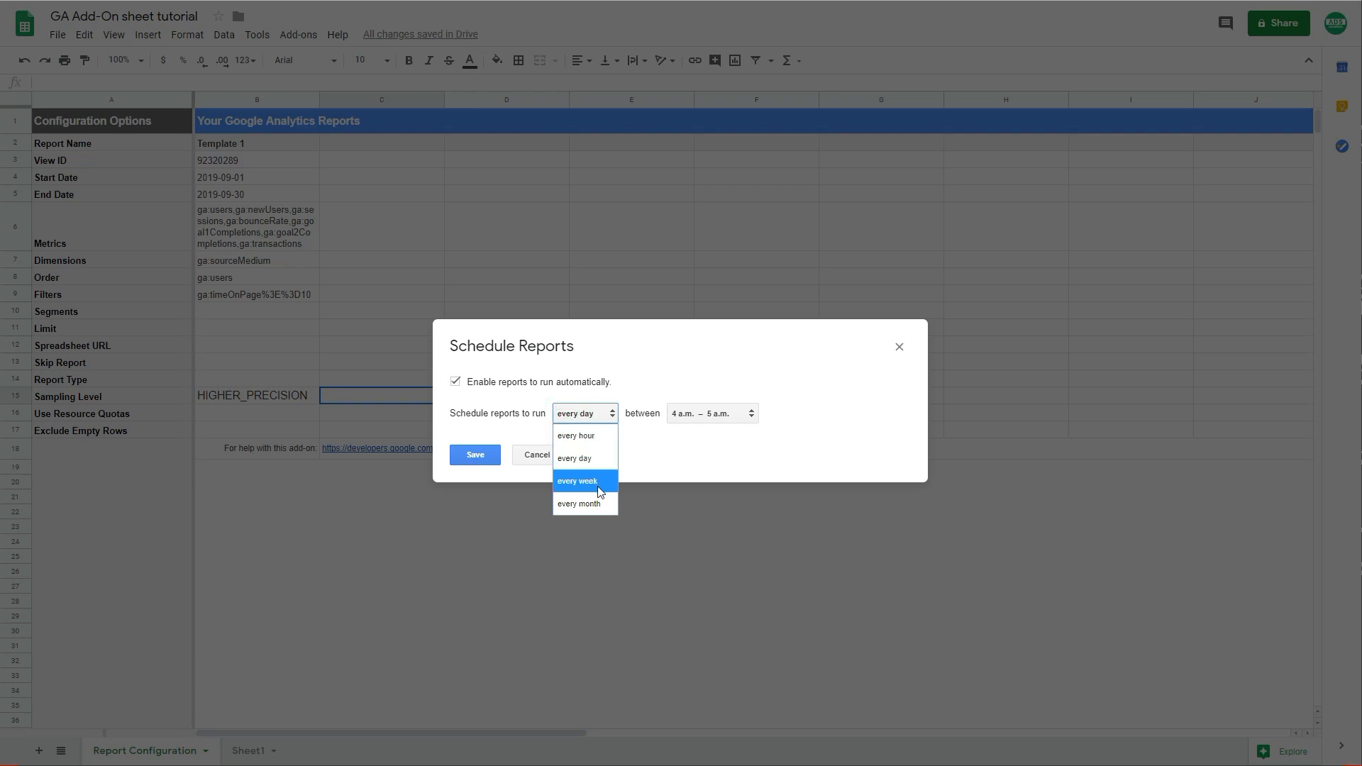
left_click(726, 417)
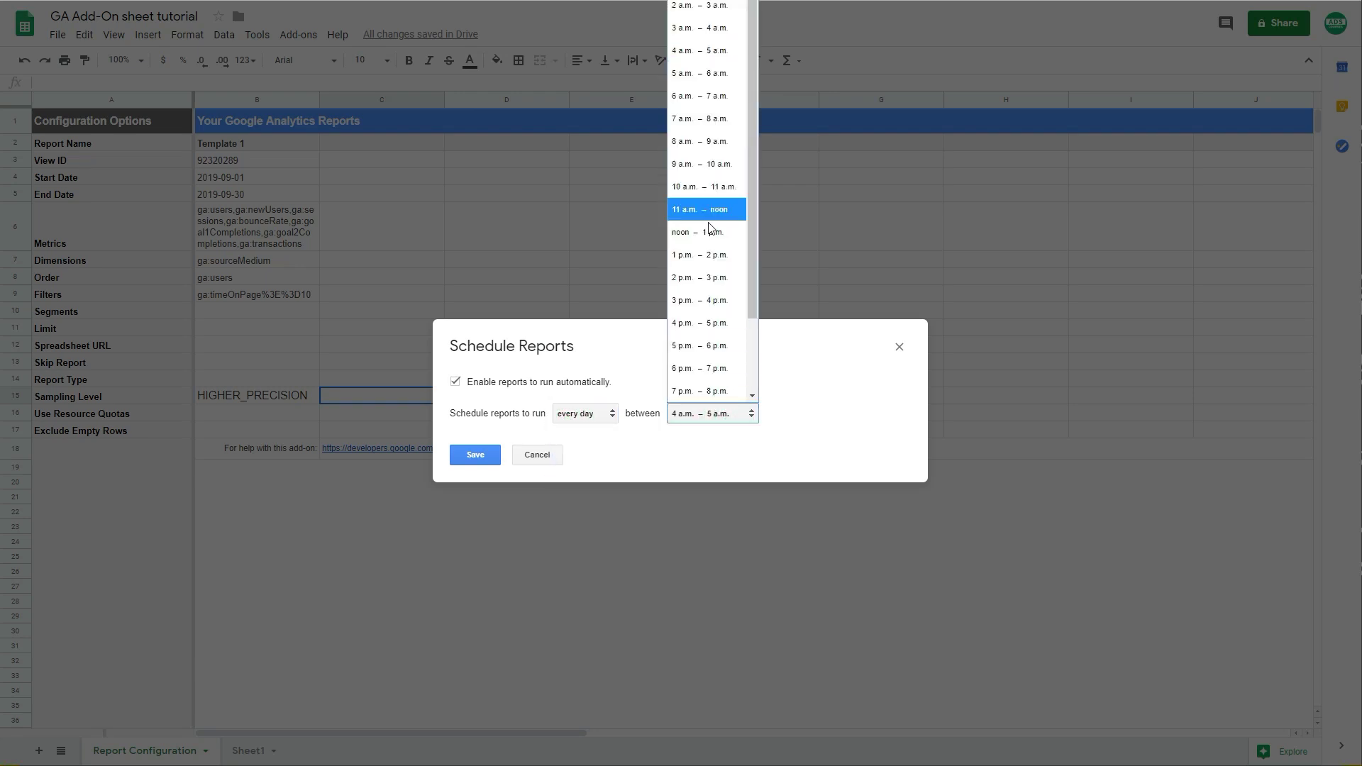
left_click(631, 452)
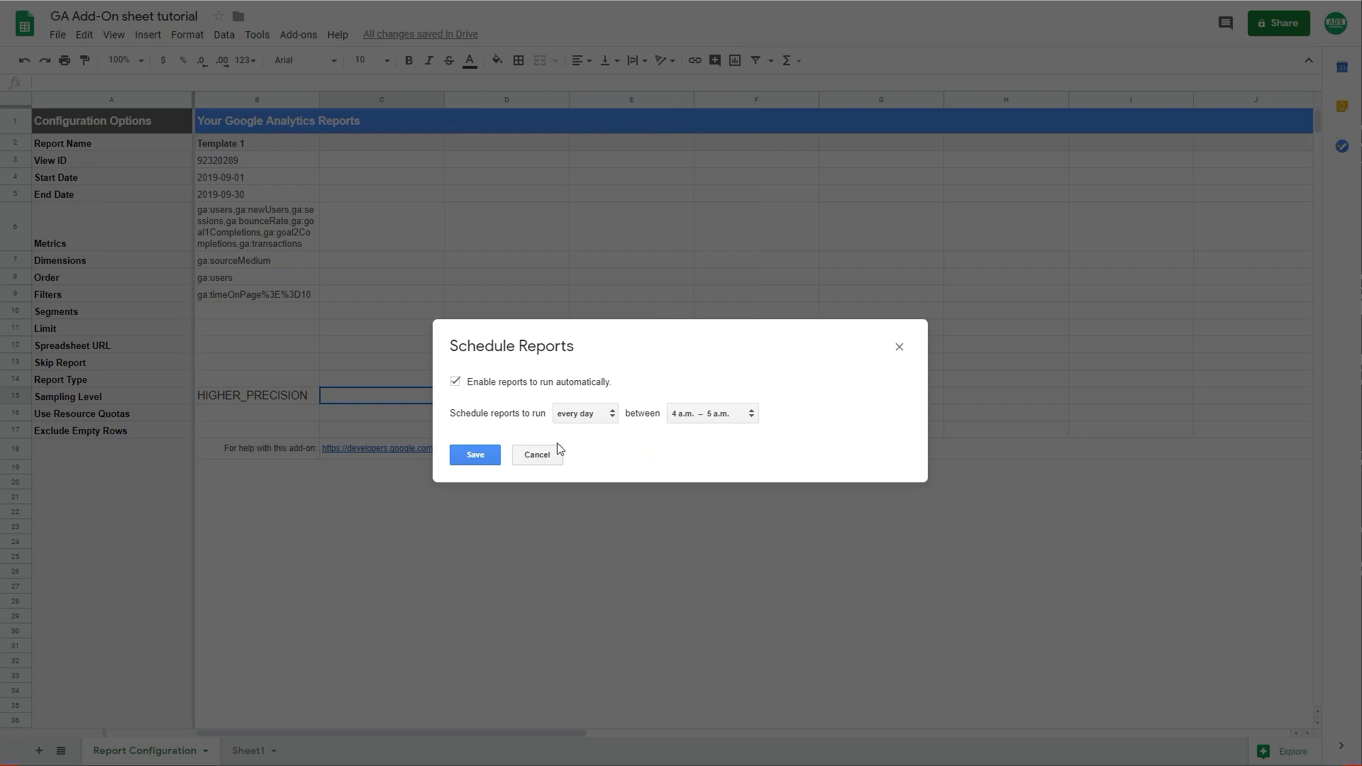
left_click(525, 455)
Step: Run the configured Google Analytics report and examine the source/medium results breakdown on the Template 1 sheet
left_click(307, 39)
mouse_move(383, 95)
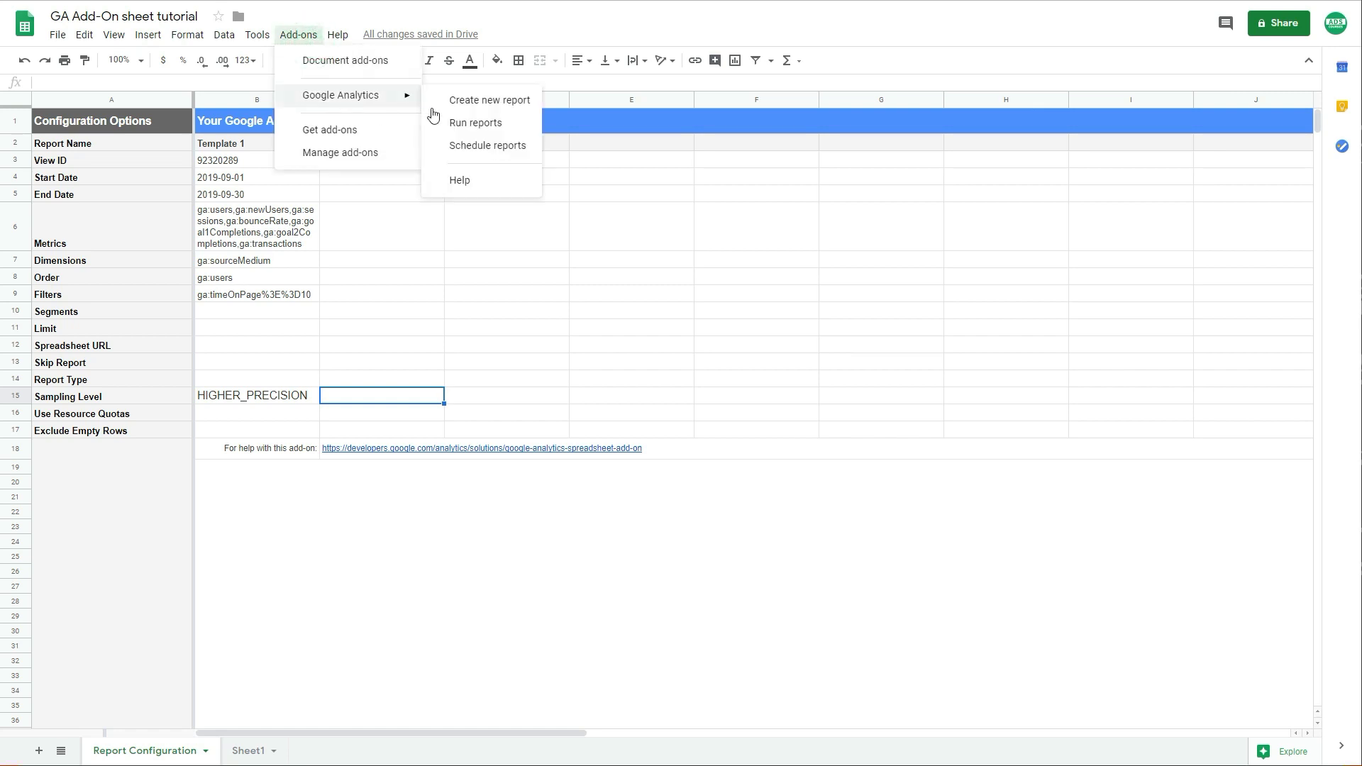
left_click(456, 128)
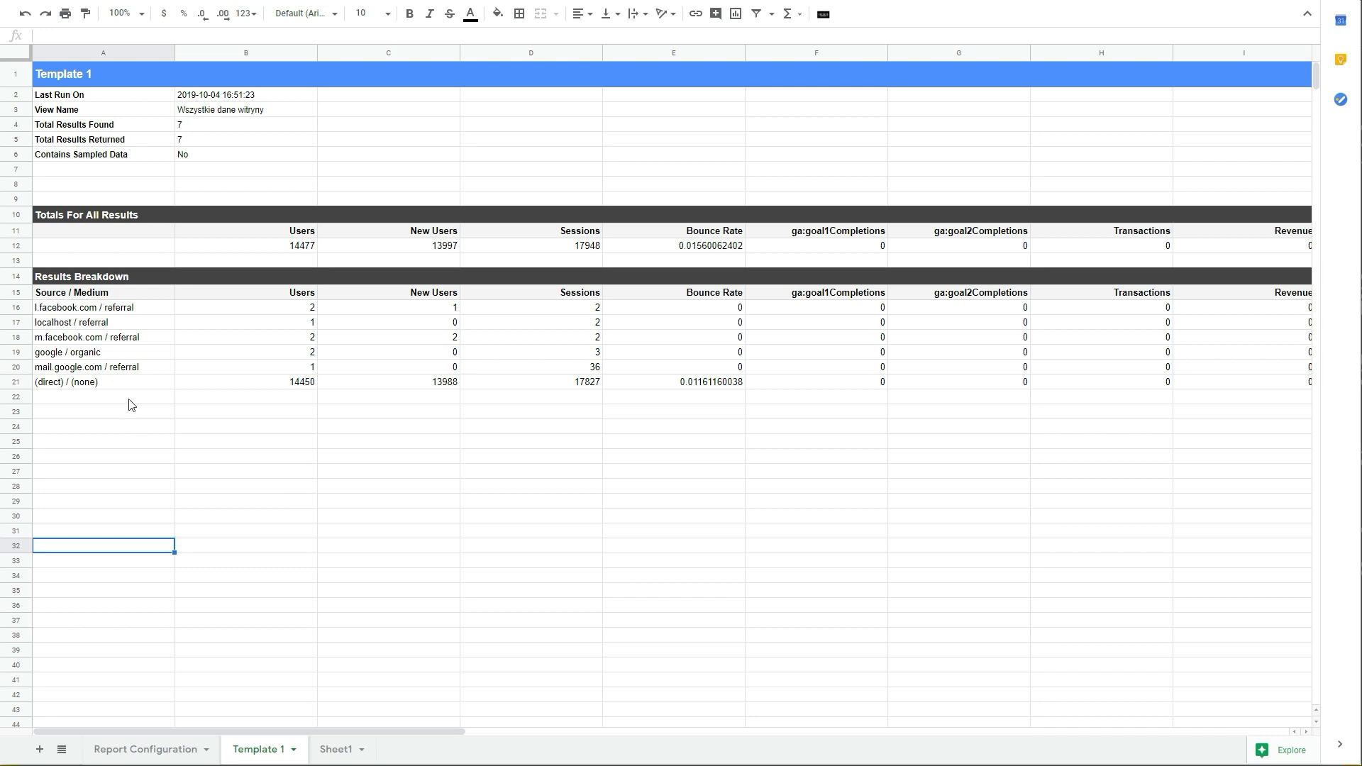
left_click_drag(97, 310, 101, 336)
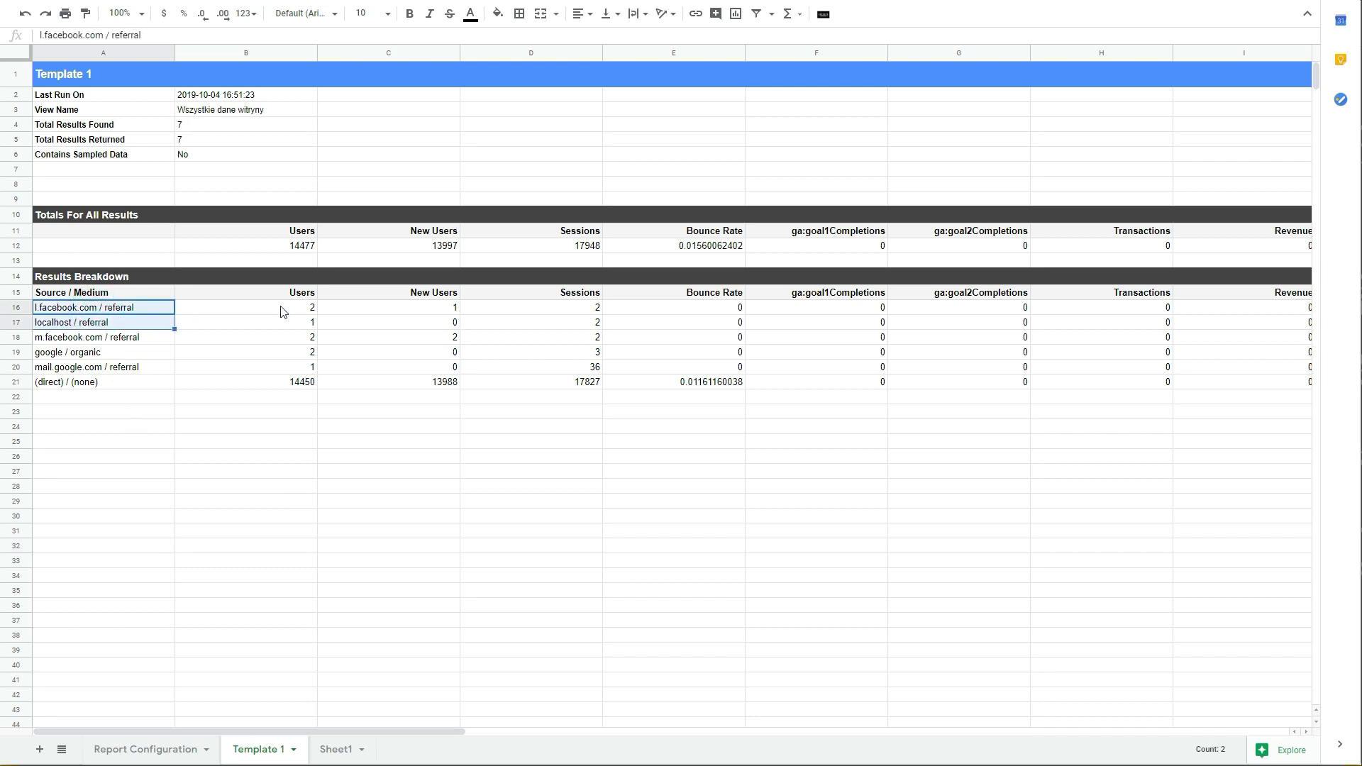
left_click(1102, 336)
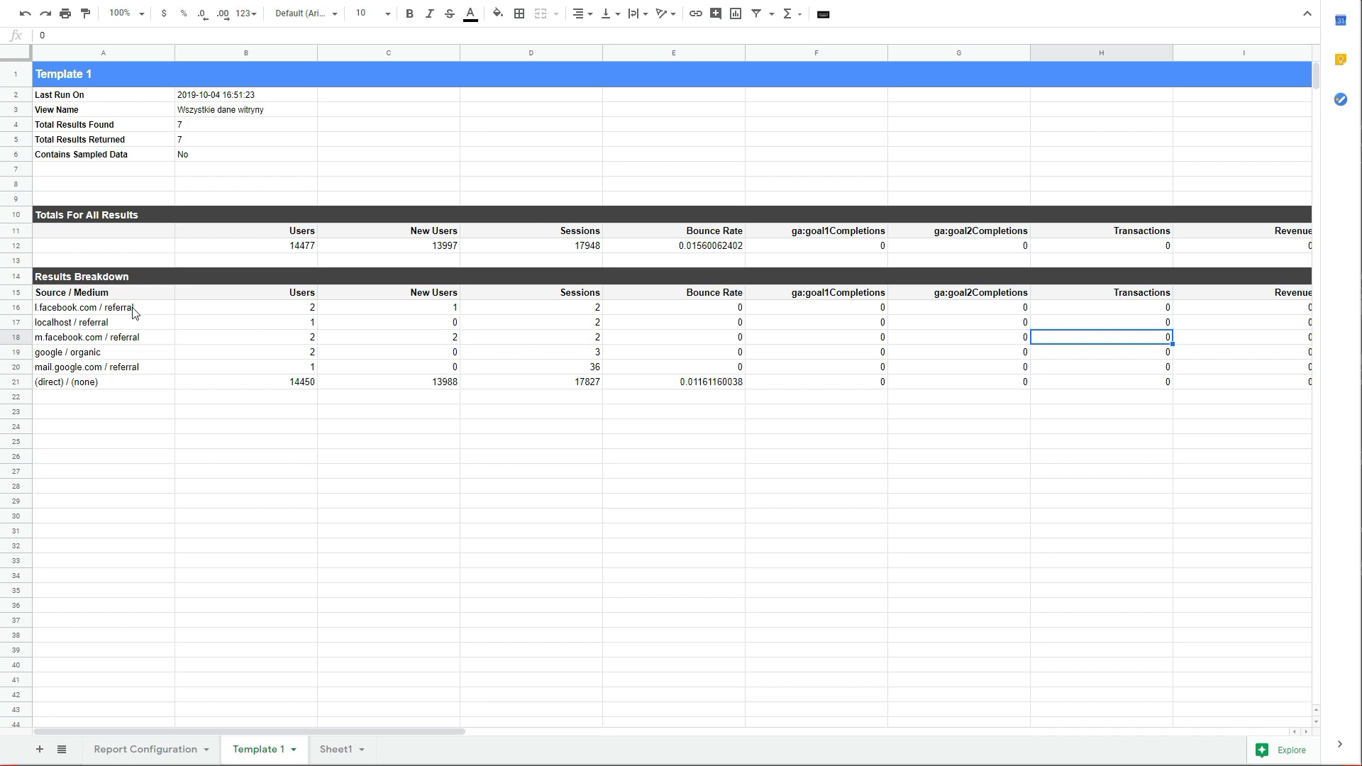